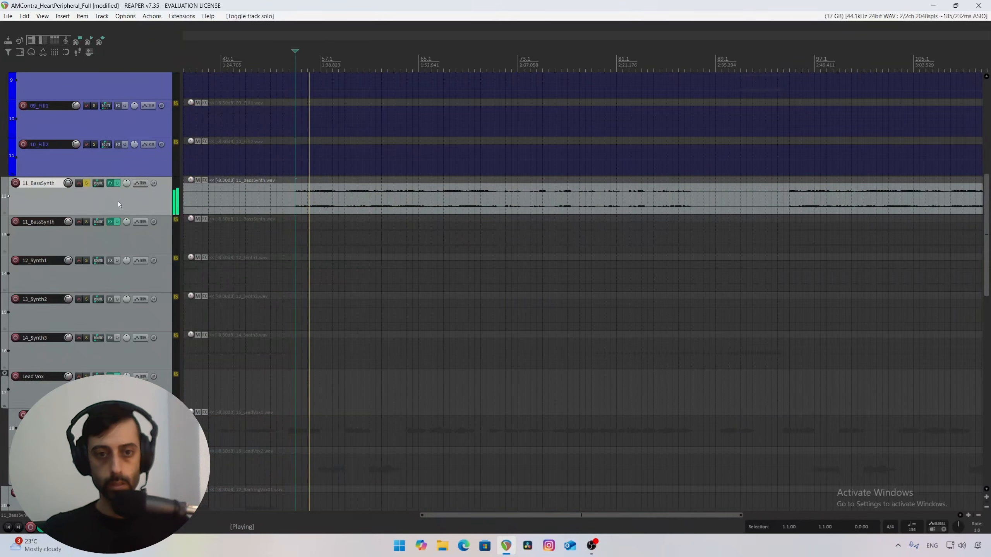
Compare the upper 11_BassSynth track soloed against the full mix during playback, ending with it soloed and playback stopped.
{"action": "left_click", "coordinate": [87, 183]}
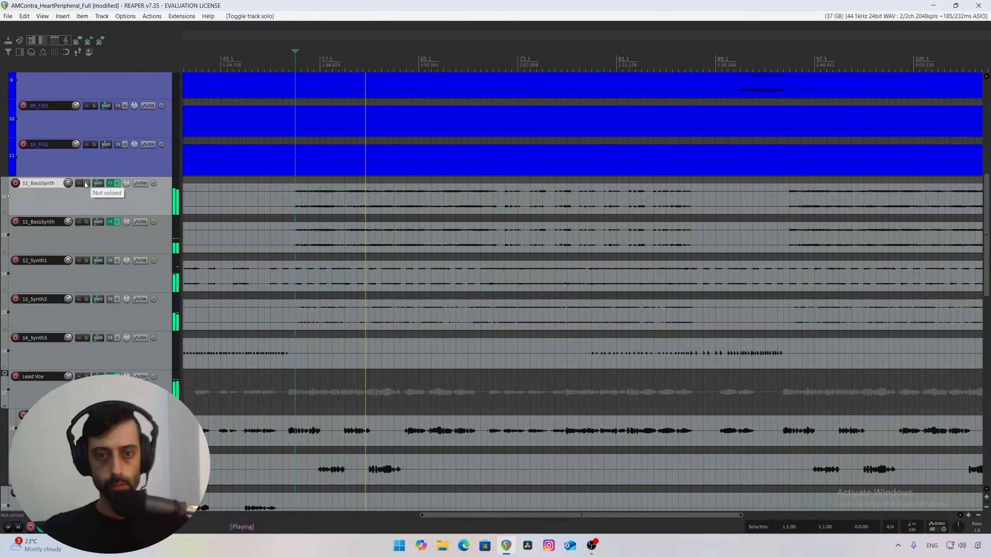
{"action": "left_click", "coordinate": [85, 184]}
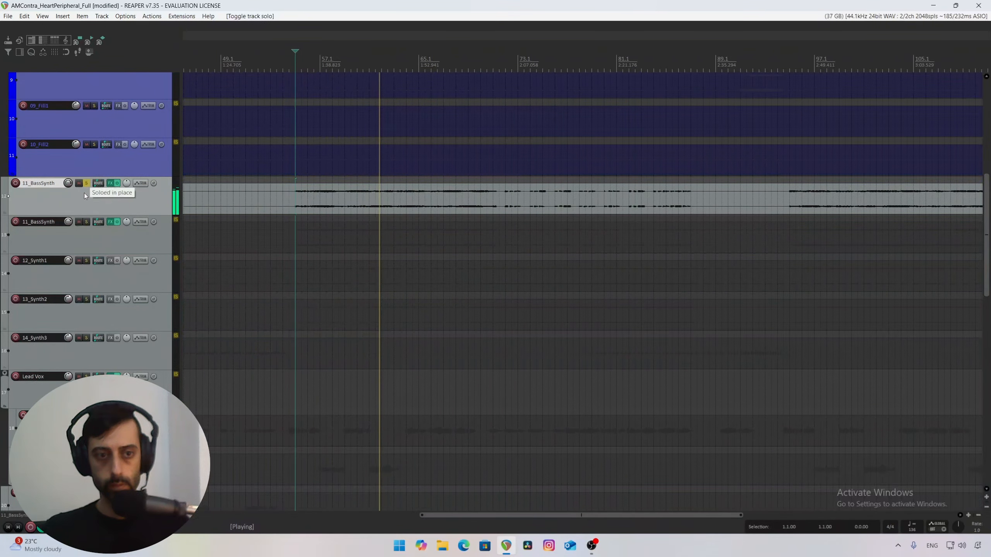
{"action": "key", "text": "space"}
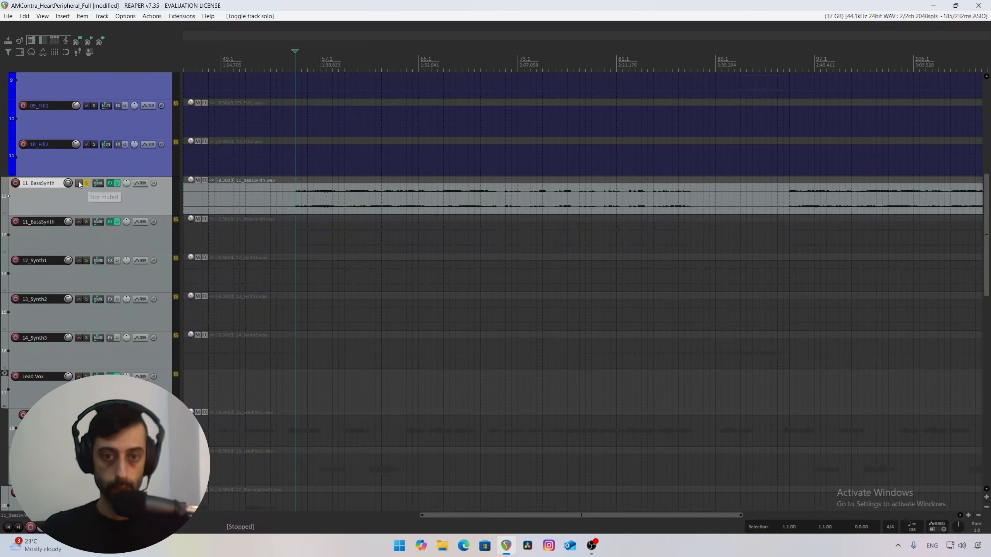
Solo the second 11_BassSynth track instead, open its FX chain at Guitar Rig 6 and dismiss the update notice.
{"action": "left_click_drag", "start_coordinate": [82, 185], "coordinate": [121, 244]}
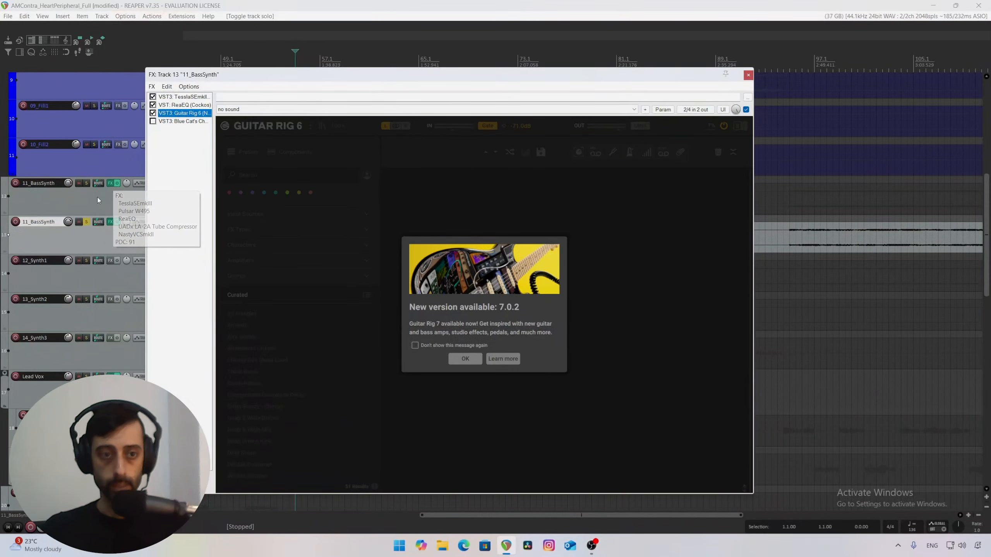
{"action": "left_click", "coordinate": [466, 358]}
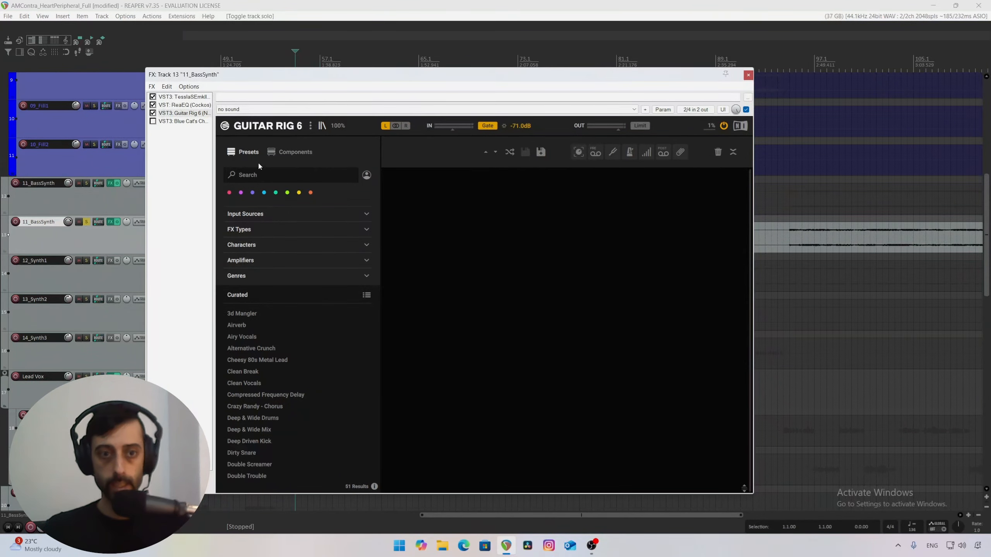
Review the Tessla SE and ReaEQ plug-ins in the chain, then return to Guitar Rig 6 and permanently dismiss its update notice.
{"action": "left_click", "coordinate": [185, 97]}
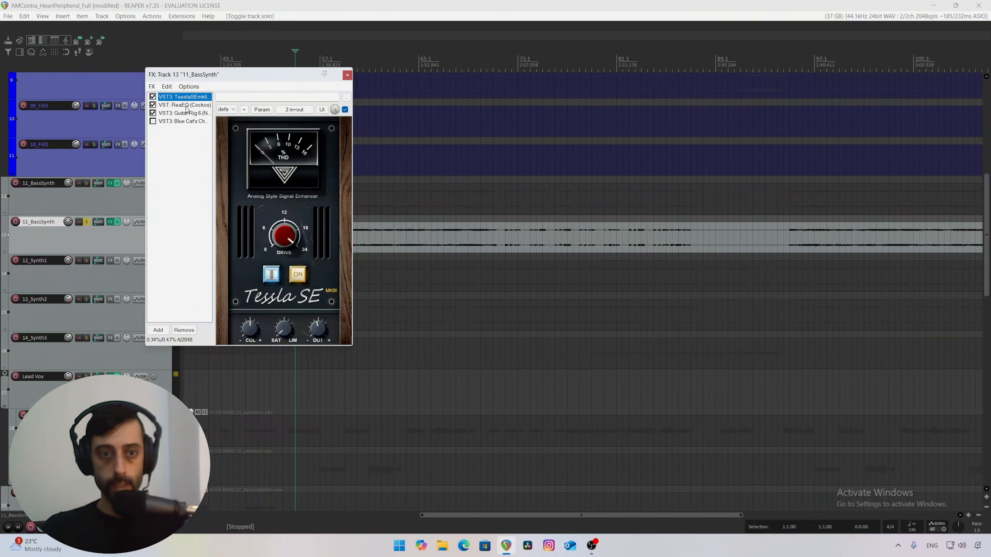
{"action": "left_click", "coordinate": [186, 105]}
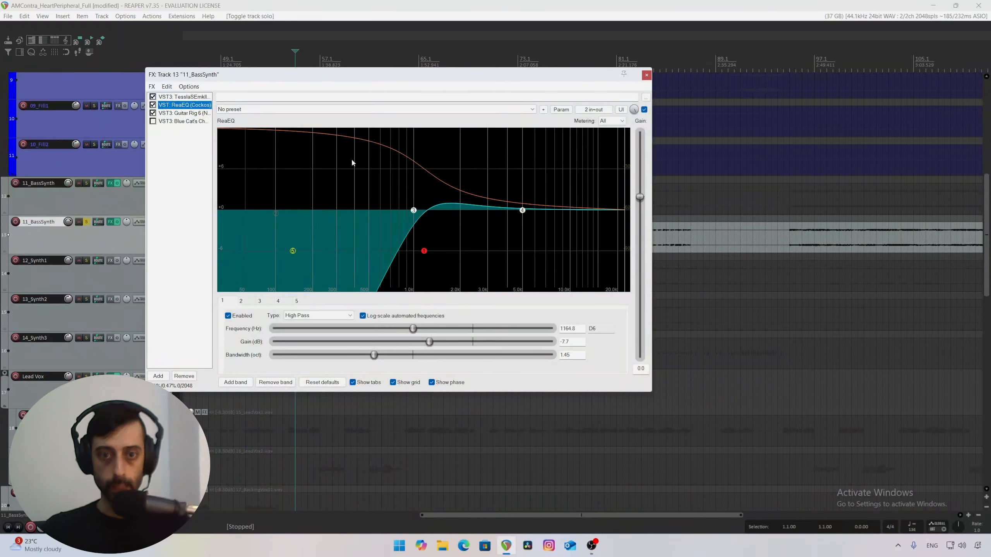
{"action": "left_click", "coordinate": [183, 97]}
{"action": "left_click", "coordinate": [188, 113]}
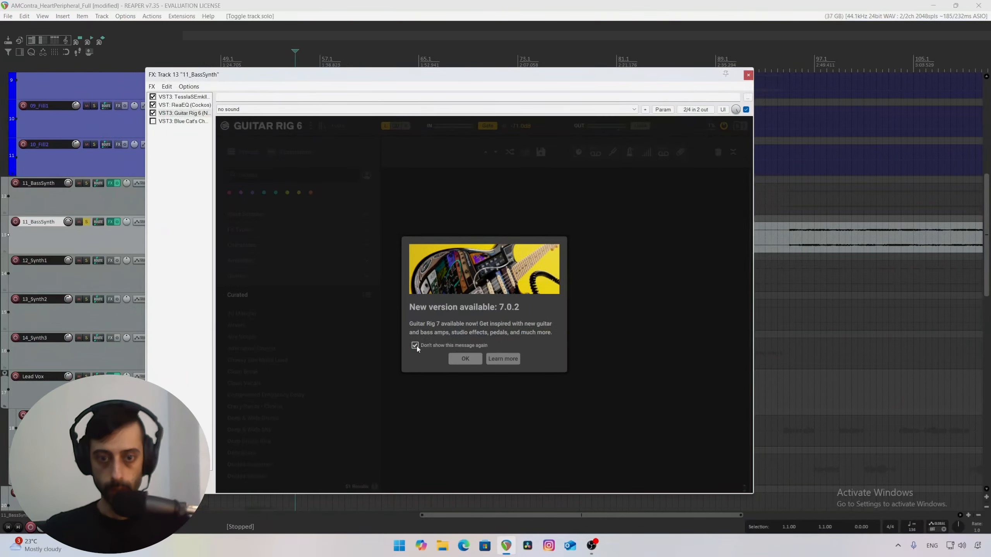
{"action": "left_click", "coordinate": [461, 356]}
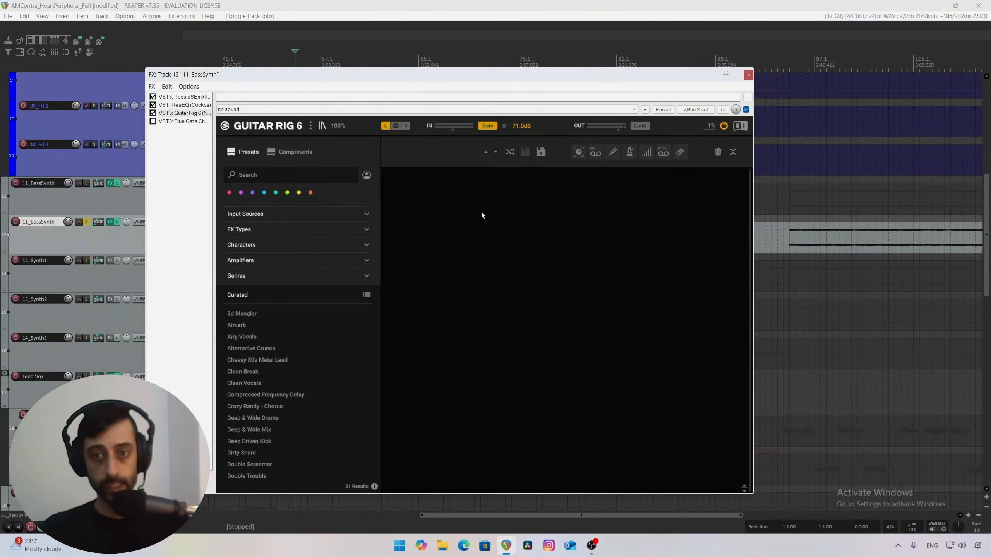
Save the project and reposition the track's FX window.
{"action": "key", "text": "ctrl+s"}
{"action": "left_click", "coordinate": [597, 100]}
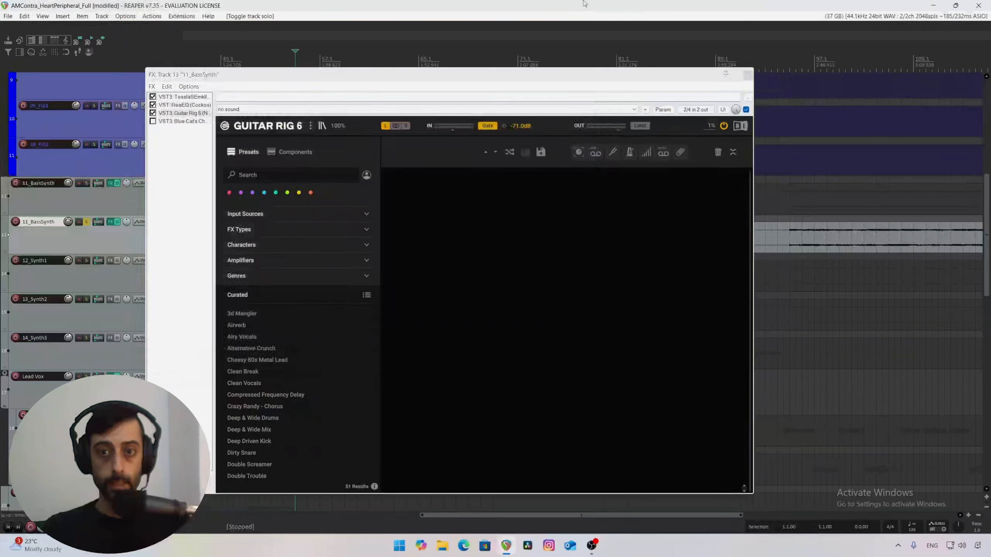
{"action": "key", "text": "ctrl+s"}
{"action": "left_click_drag", "start_coordinate": [531, 84], "coordinate": [552, 64]}
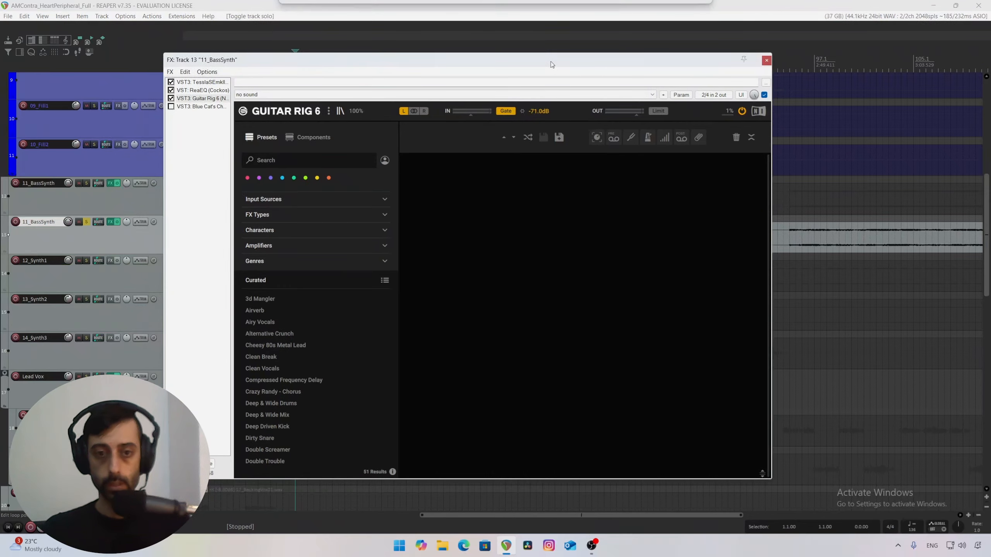
Show Guitar Rig's components and play the soloed bass synth through the empty rack, moving the FX window aside and back.
{"action": "left_click", "coordinate": [310, 139]}
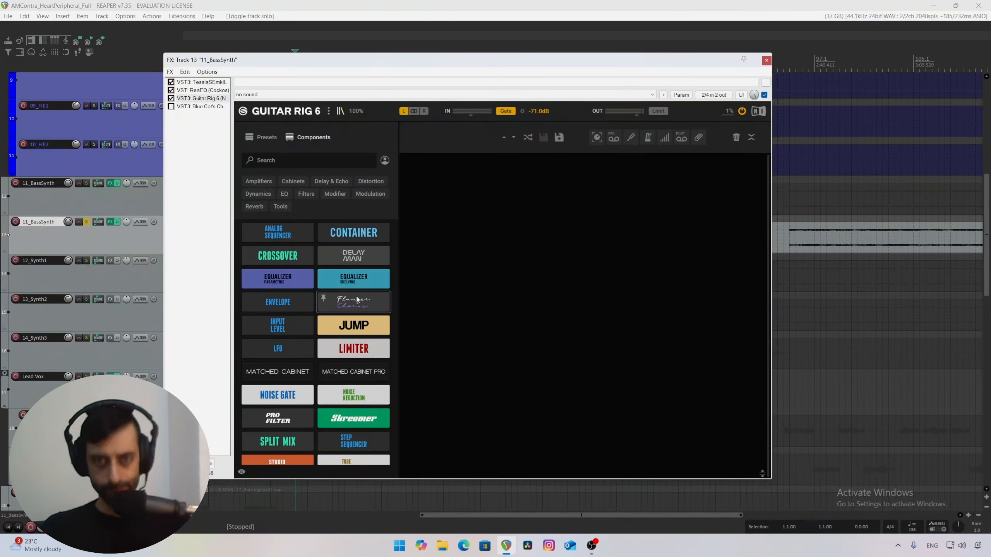
{"action": "left_click_drag", "start_coordinate": [498, 66], "coordinate": [535, 294]}
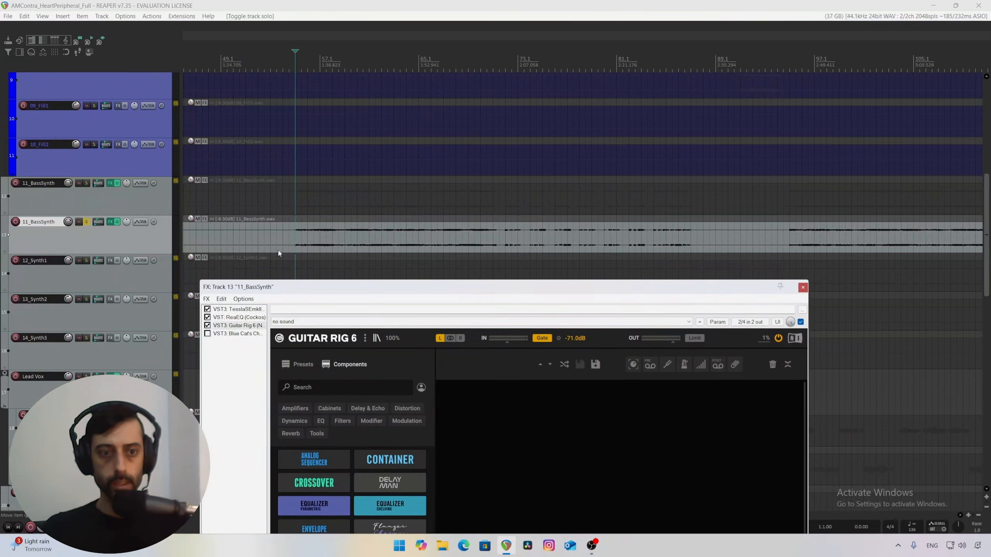
{"action": "left_click", "coordinate": [135, 233]}
{"action": "key", "text": "space"}
{"action": "left_click_drag", "start_coordinate": [440, 285], "coordinate": [405, 74]}
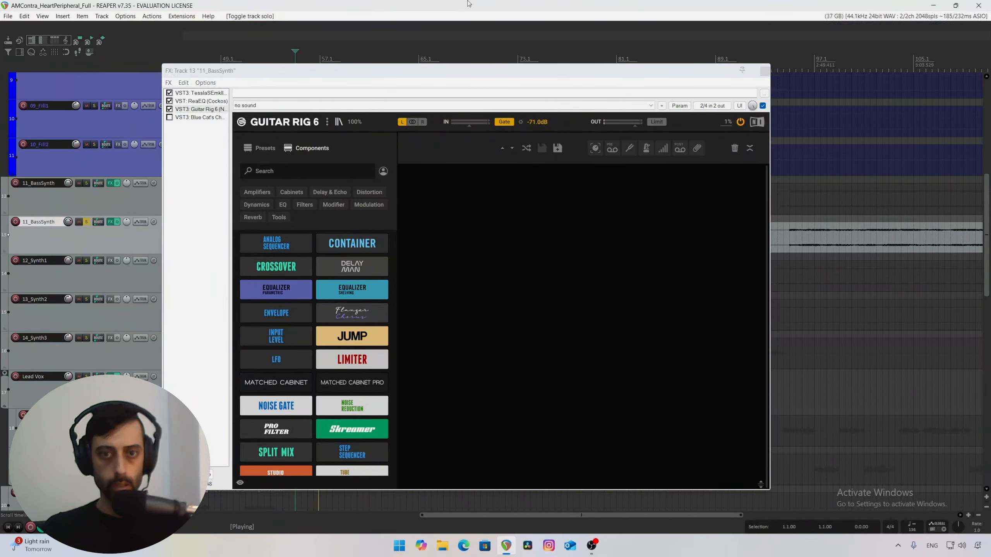
{"action": "key", "text": "space"}
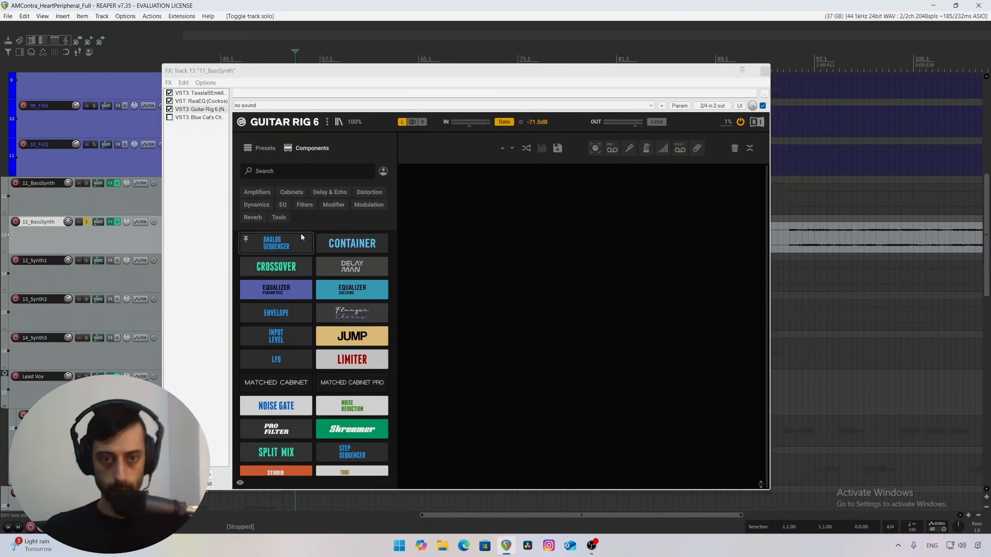
Add the Jump amplifier from the Amplifiers category to the empty Guitar Rig rack.
{"action": "left_click", "coordinate": [263, 194]}
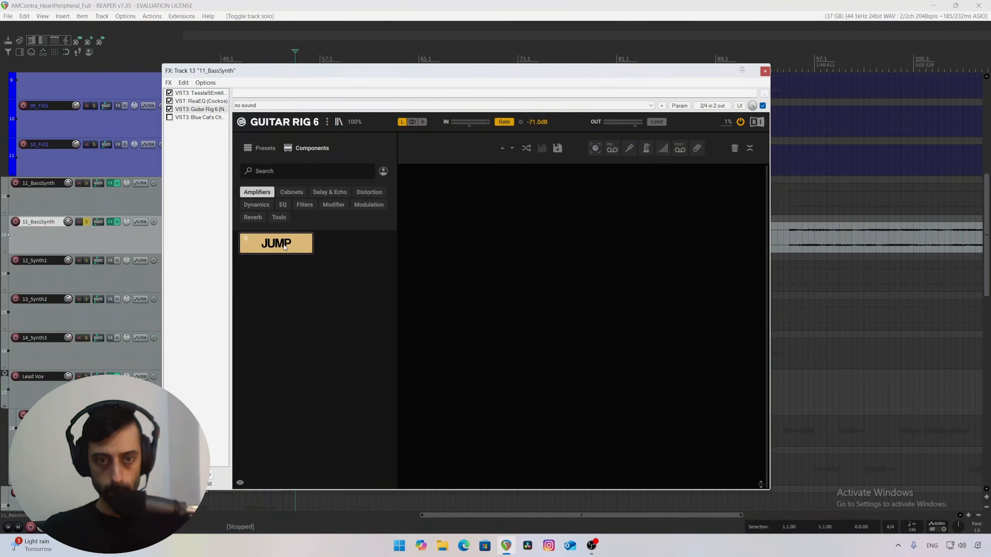
{"action": "left_click_drag", "start_coordinate": [276, 243], "coordinate": [472, 265]}
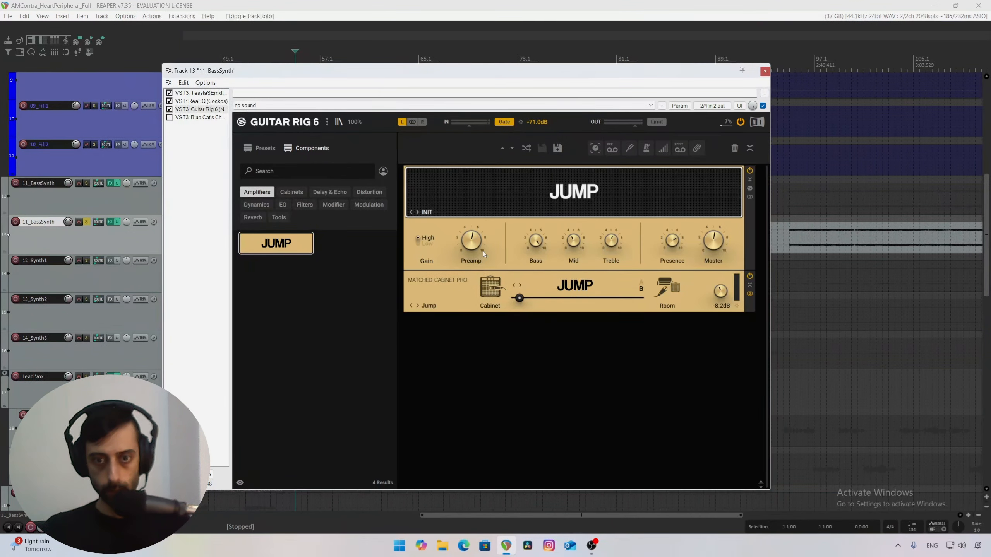
{"action": "left_click_drag", "start_coordinate": [477, 74], "coordinate": [467, 76]}
Raise the Jump amplifier's Preamp gain while listening to the bass synth, then stop playback.
{"action": "key", "text": "space"}
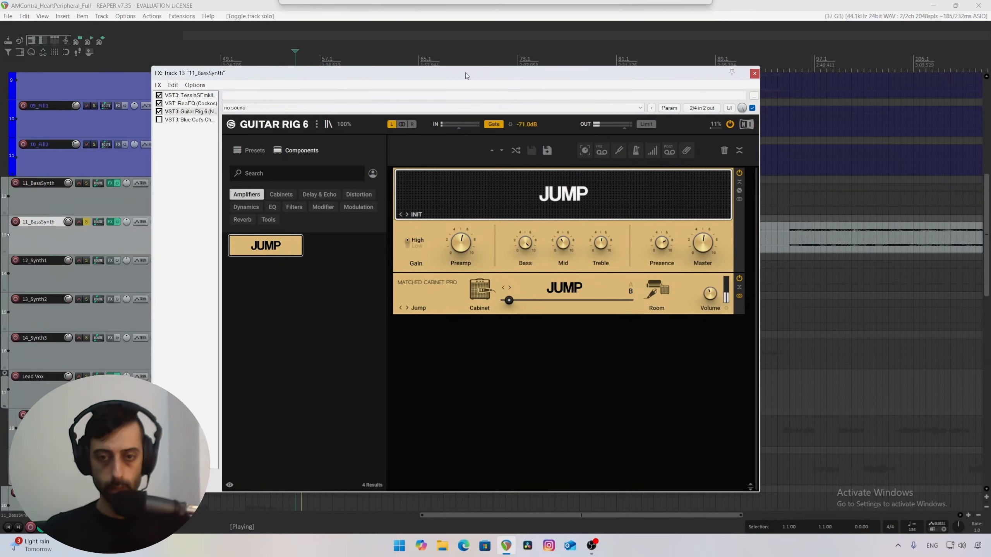
{"action": "left_click_drag", "start_coordinate": [460, 244], "coordinate": [461, 207]}
{"action": "mouse_move", "coordinate": [461, 243]}
{"action": "left_mouse_down"}
{"action": "mouse_move", "coordinate": [460, 231]}
{"action": "mouse_move", "coordinate": [460, 242]}
{"action": "left_mouse_up"}
{"action": "left_click_drag", "start_coordinate": [513, 74], "coordinate": [503, 73]}
{"action": "key", "text": "space"}
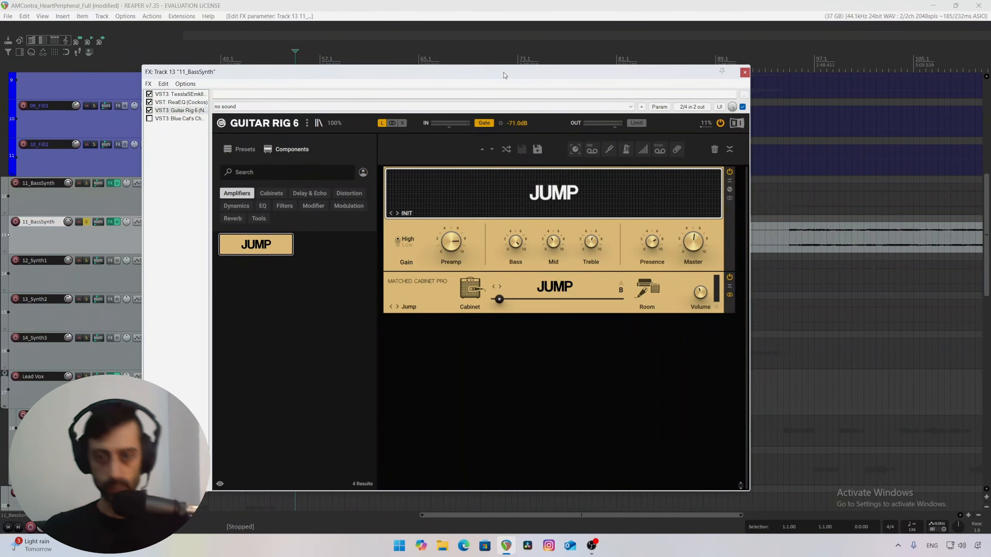
Set the cabinet mix fully to Cabinet and shape the Jump amp's tone with Bass about 2.90, Treble 8.50 and more Mid.
{"action": "key", "text": "space"}
{"action": "left_click_drag", "start_coordinate": [499, 299], "coordinate": [469, 286]}
{"action": "mouse_move", "coordinate": [519, 252]}
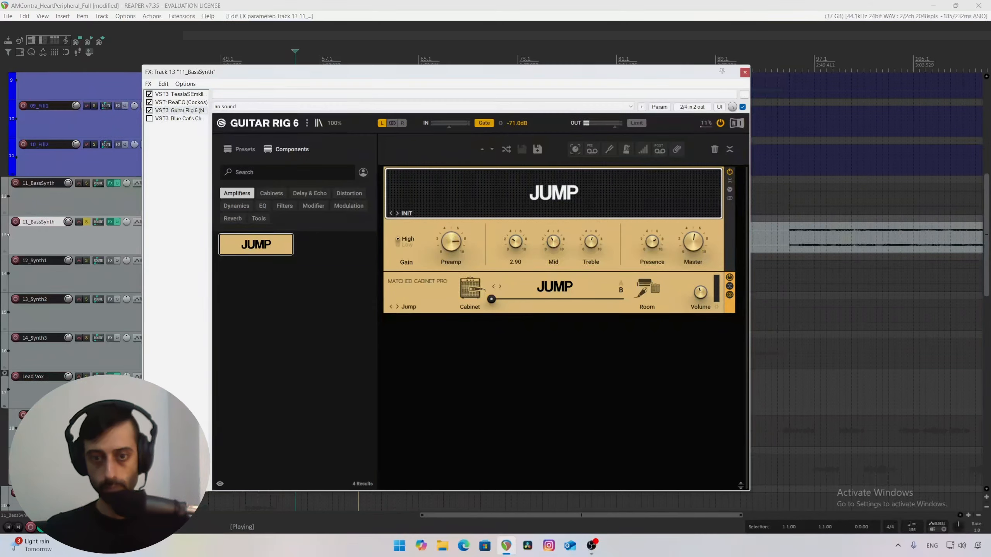
{"action": "mouse_move", "coordinate": [553, 241]}
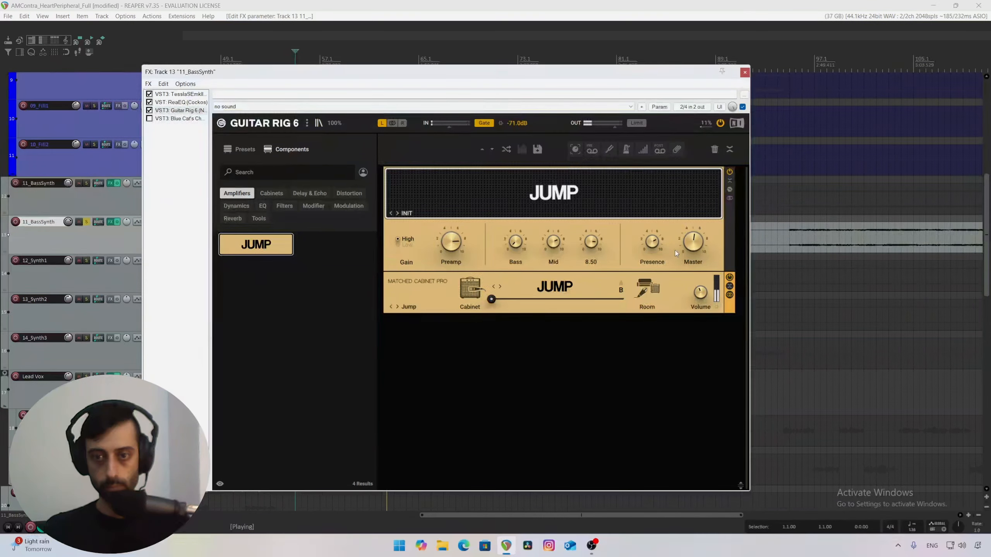
{"action": "key", "text": "space"}
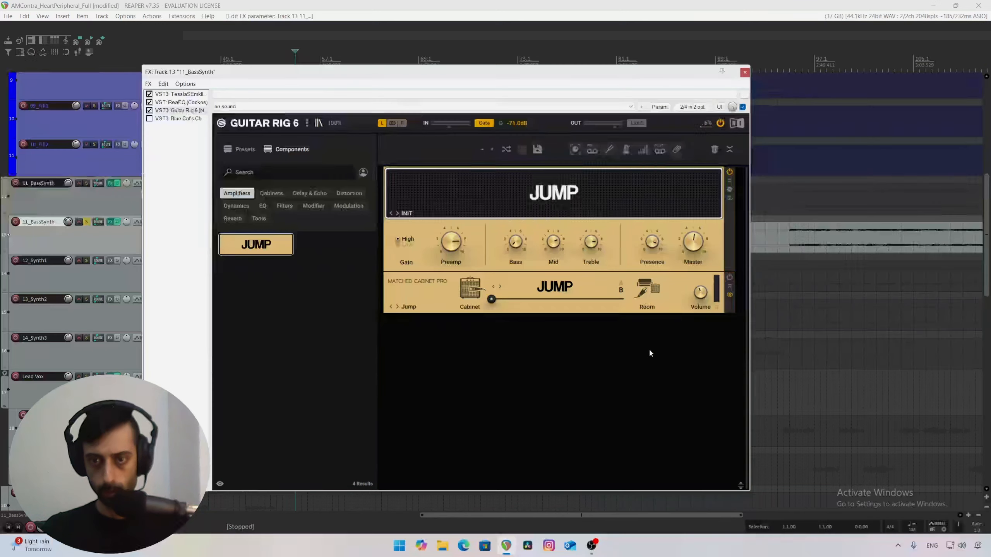
Audition the Jump amp with the Matched Cabinet Pro bypassed.
{"action": "key", "text": "space"}
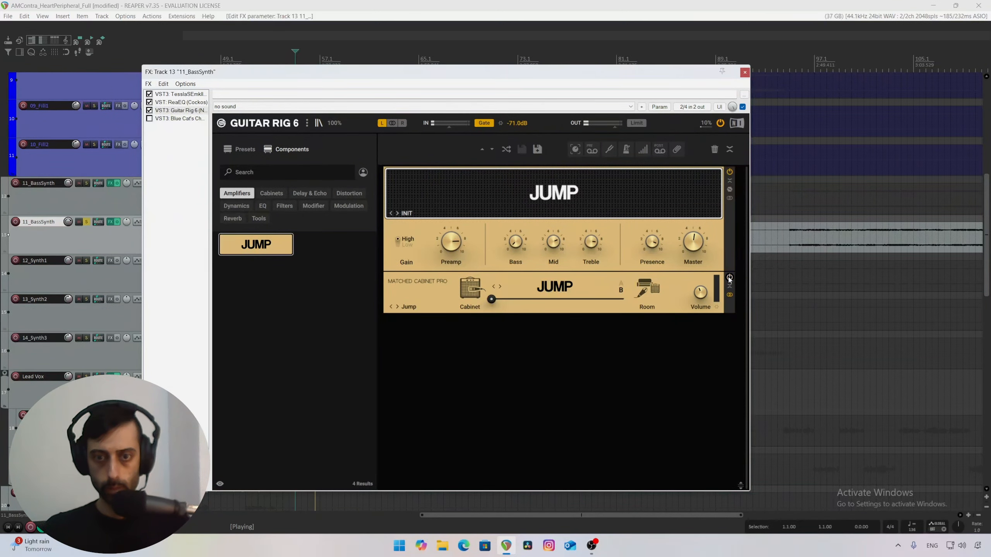
{"action": "key", "text": "space"}
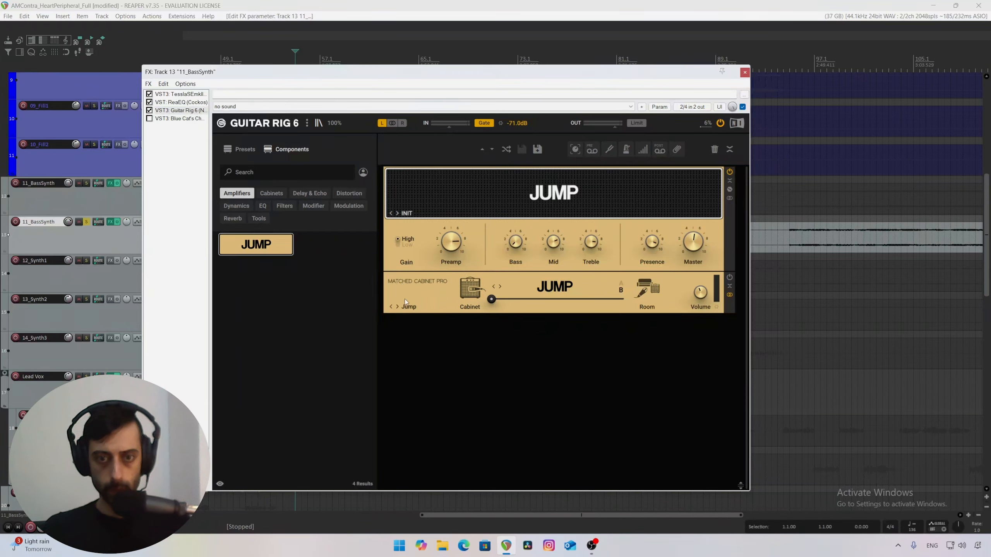
{"action": "left_click", "coordinate": [400, 308]}
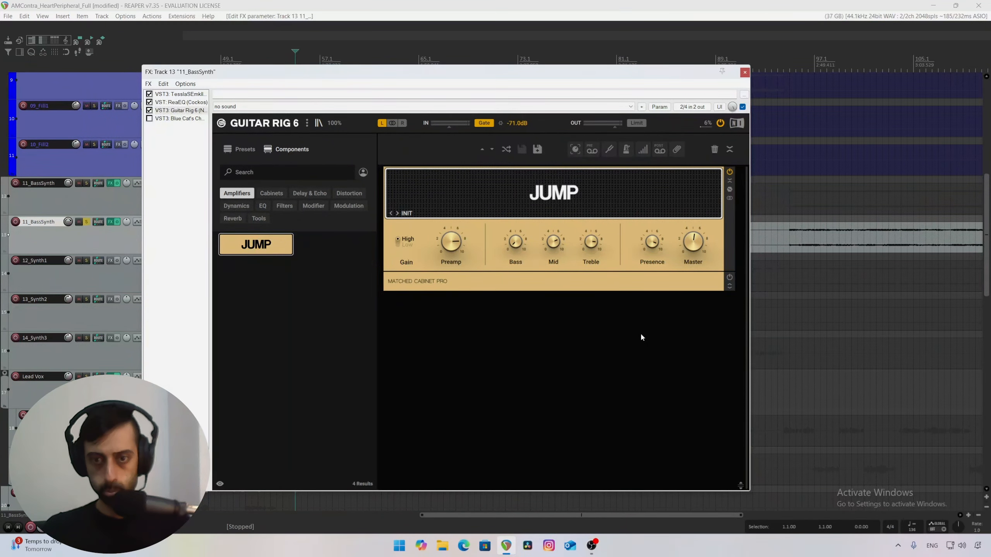
{"action": "key", "text": "space"}
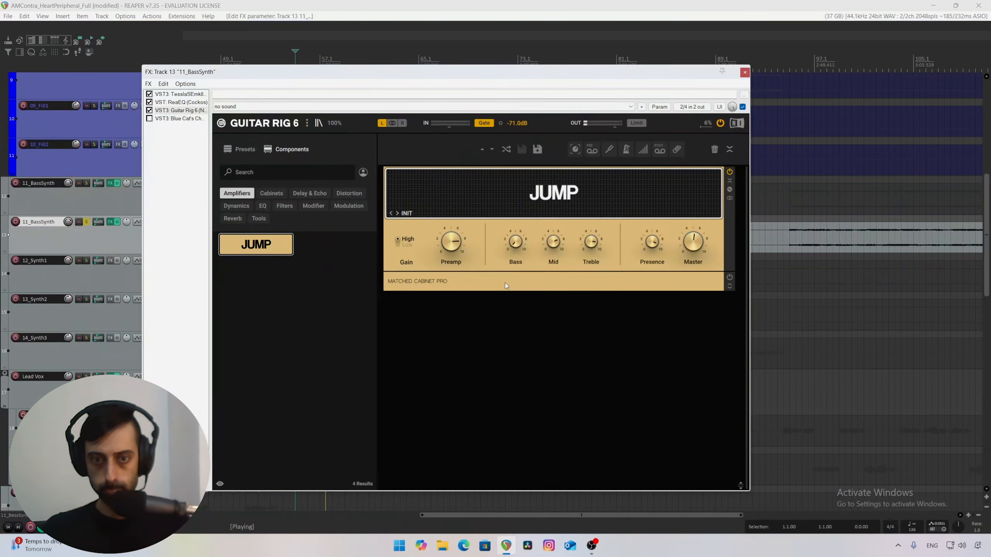
{"action": "key", "text": "space"}
Re-enable the Matched Cabinet Pro and check the sound with its mix at 100% Cabinet / 0% Room.
{"action": "left_click", "coordinate": [730, 277]}
{"action": "key", "text": "space"}
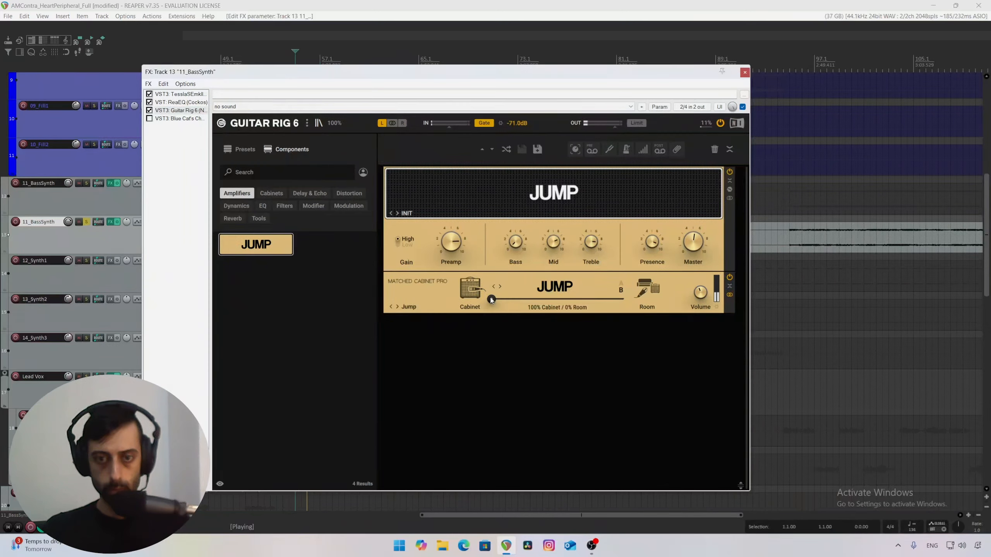
{"action": "mouse_move", "coordinate": [491, 299]}
{"action": "left_mouse_down"}
{"action": "mouse_move", "coordinate": [623, 299]}
{"action": "mouse_move", "coordinate": [491, 299]}
{"action": "left_mouse_up"}
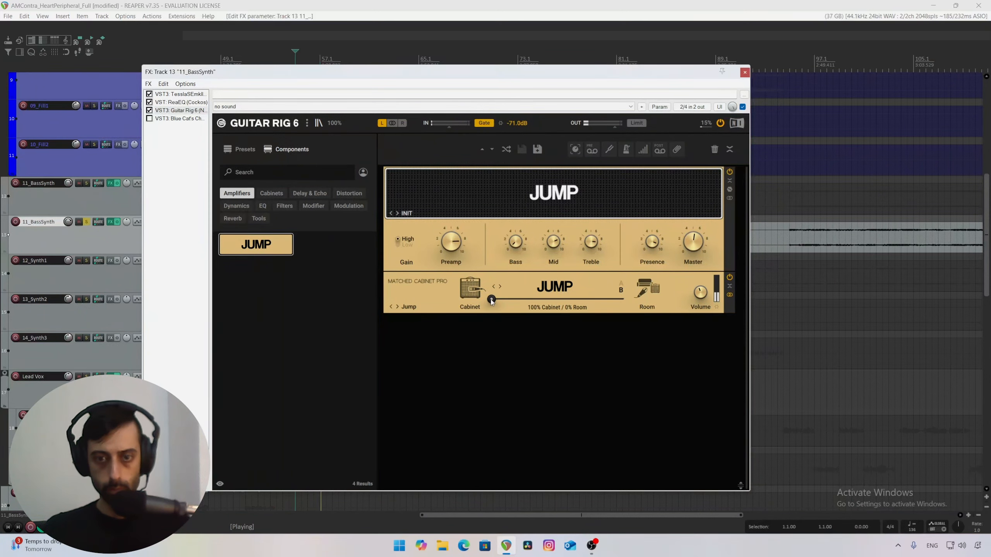
{"action": "key", "text": "space"}
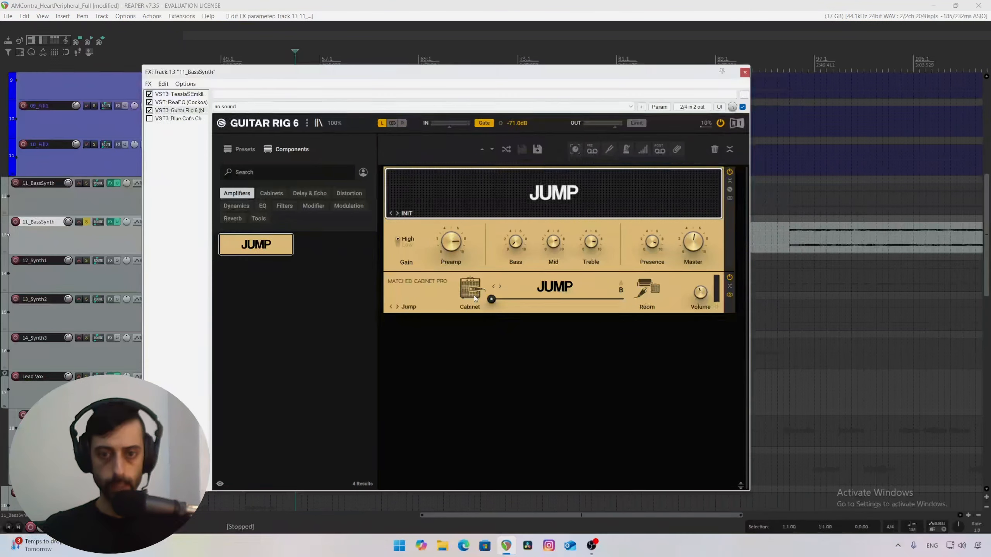
Set the Jump amp's Preamp to 10.00, lower its Master, and compare the sound with Guitar Rig bypassed and active.
{"action": "key", "text": "space"}
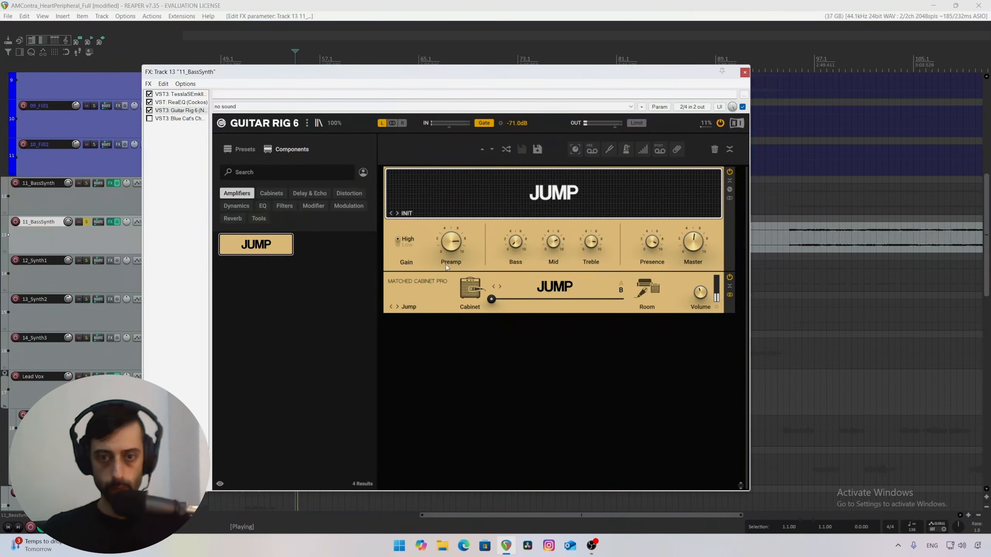
{"action": "left_click_drag", "start_coordinate": [451, 242], "coordinate": [451, 234]}
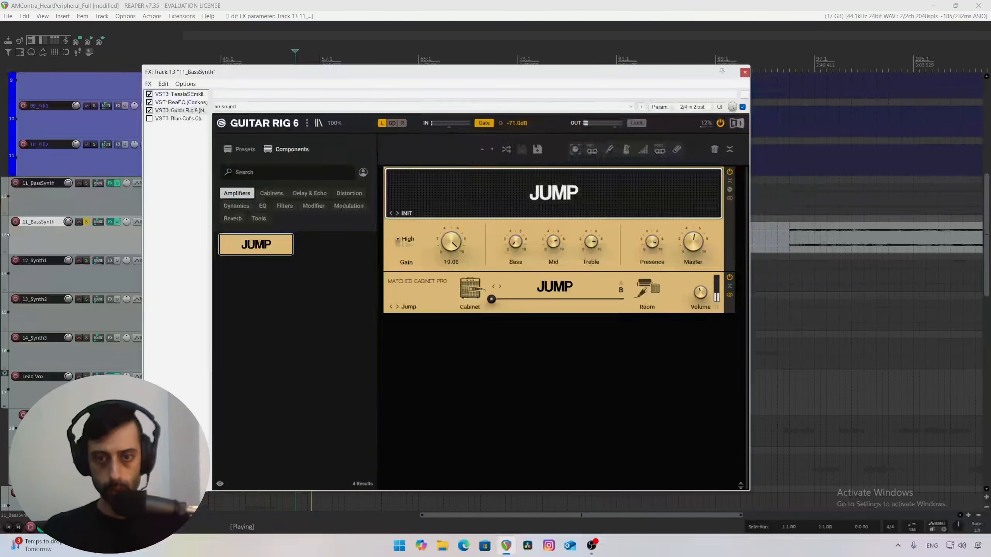
{"action": "mouse_move", "coordinate": [693, 242]}
{"action": "left_mouse_down"}
{"action": "mouse_move", "coordinate": [693, 261]}
{"action": "mouse_move", "coordinate": [692, 251]}
{"action": "left_mouse_up"}
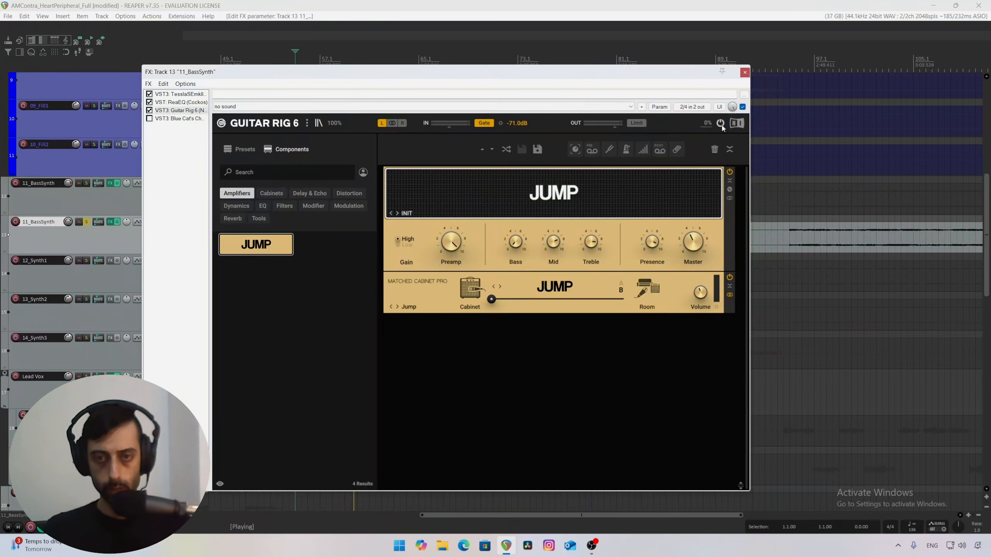
{"action": "left_click", "coordinate": [722, 126]}
{"action": "key", "text": "space"}
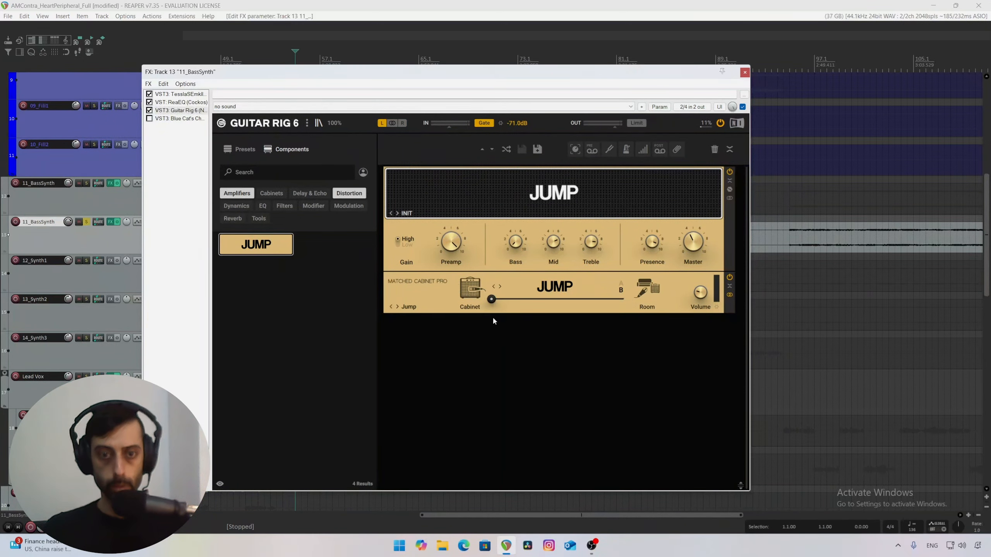
Add the Skreamer distortion below the Matched Cabinet Pro in the rack and start playback.
{"action": "left_click", "coordinate": [353, 194]}
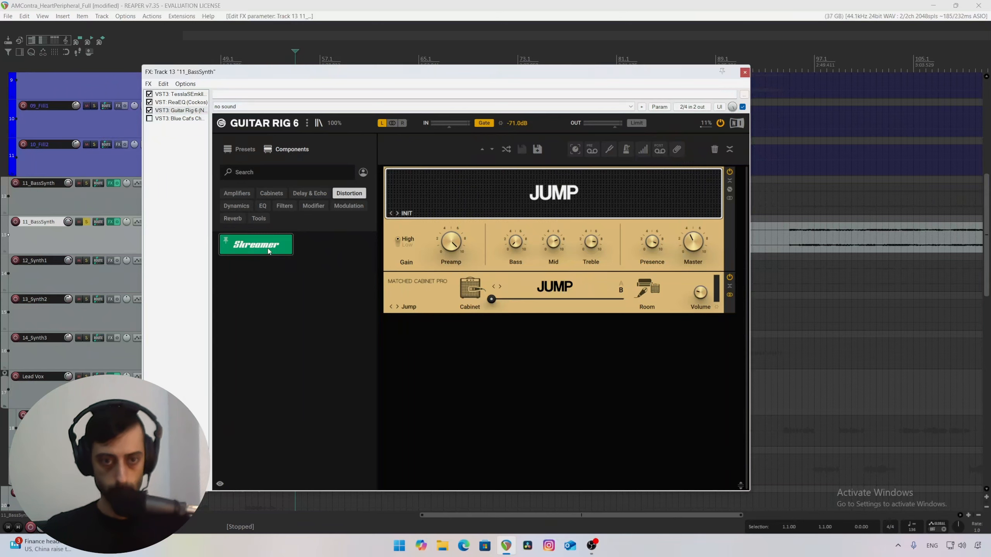
{"action": "left_click_drag", "start_coordinate": [280, 249], "coordinate": [498, 379]}
{"action": "key", "text": "space"}
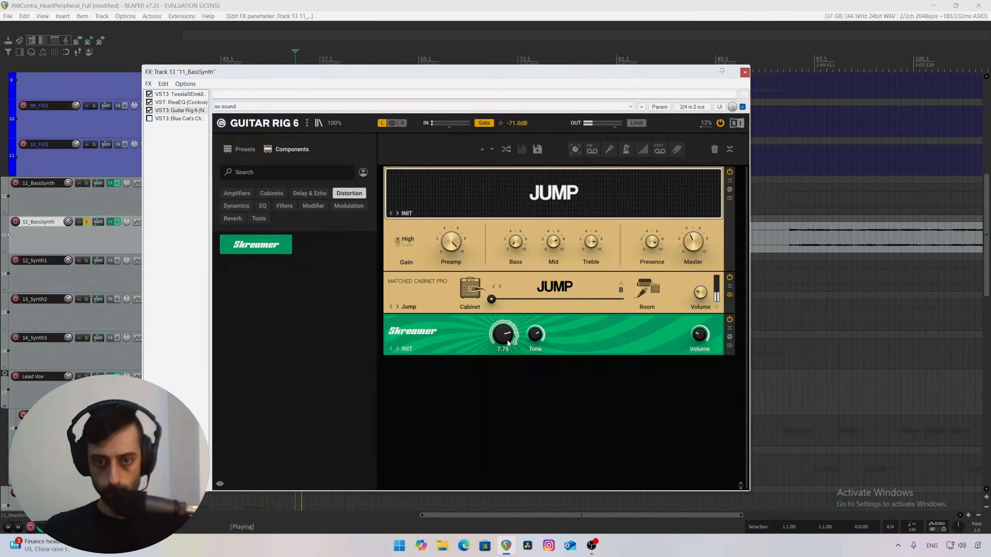
Try the Skreamer with its Drive lowered to 2.95 and with the Bass Pusher preset during playback.
{"action": "left_click_drag", "start_coordinate": [504, 334], "coordinate": [503, 357]}
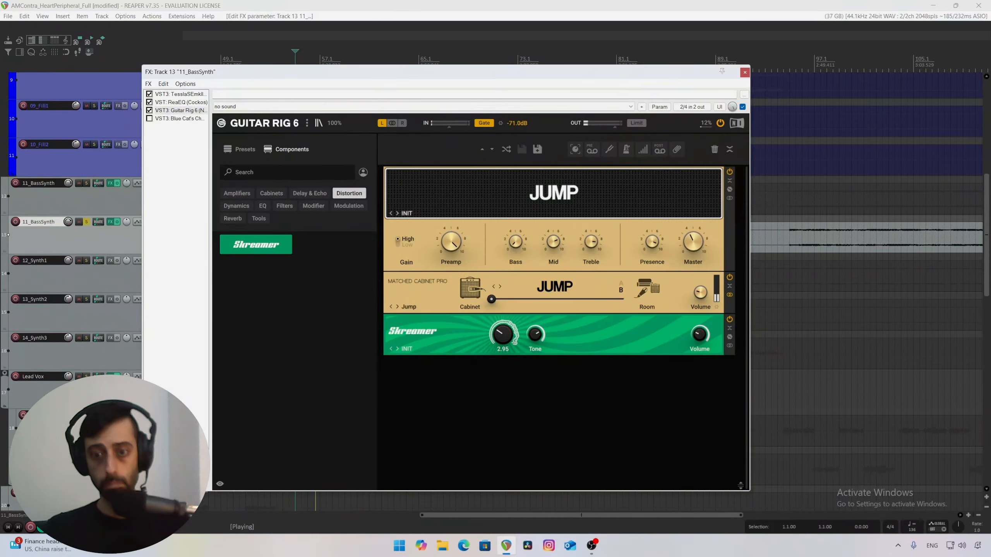
{"action": "left_click", "coordinate": [397, 349]}
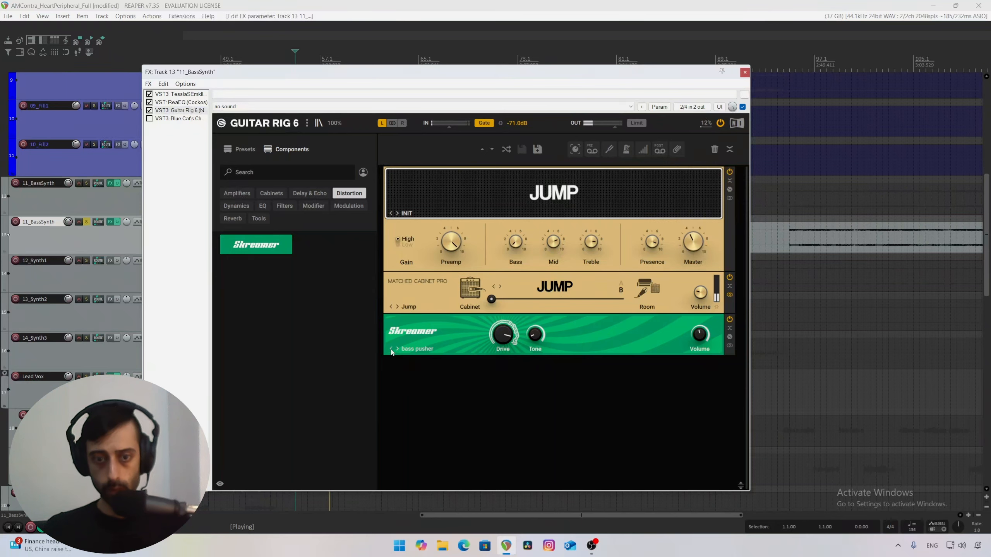
{"action": "left_click_drag", "start_coordinate": [494, 333], "coordinate": [494, 349]}
{"action": "key", "text": "space"}
Switch the Skreamer to its "bridge harmoni…" preset and audition the sound.
{"action": "left_click", "coordinate": [398, 350]}
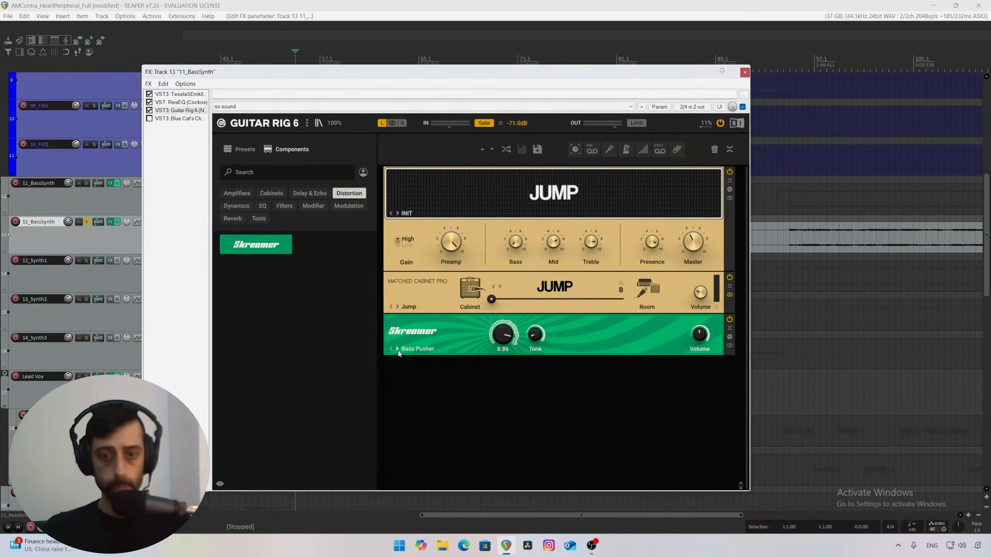
{"action": "key", "text": "space"}
{"action": "left_click_drag", "start_coordinate": [497, 335], "coordinate": [535, 318]}
{"action": "left_click", "coordinate": [398, 349]}
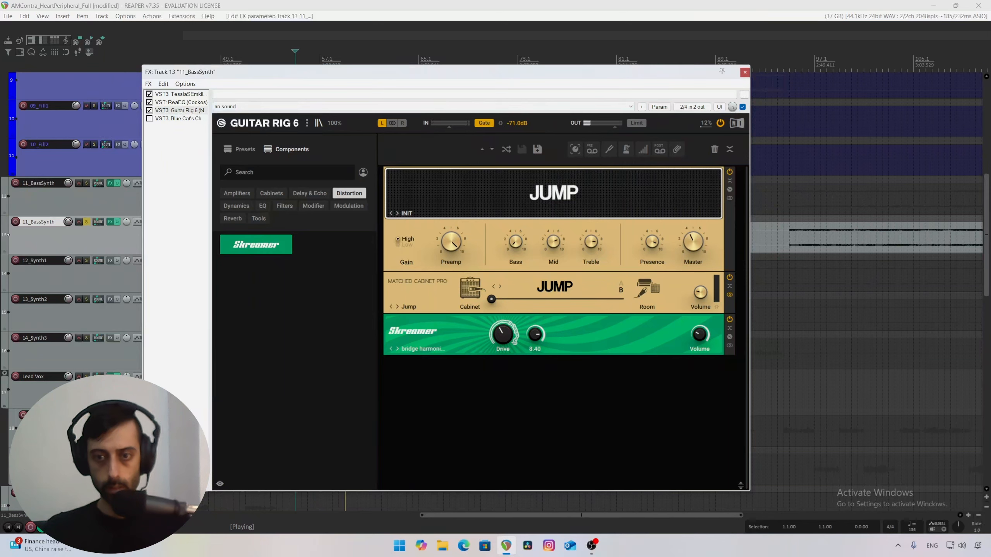
{"action": "key", "text": "space"}
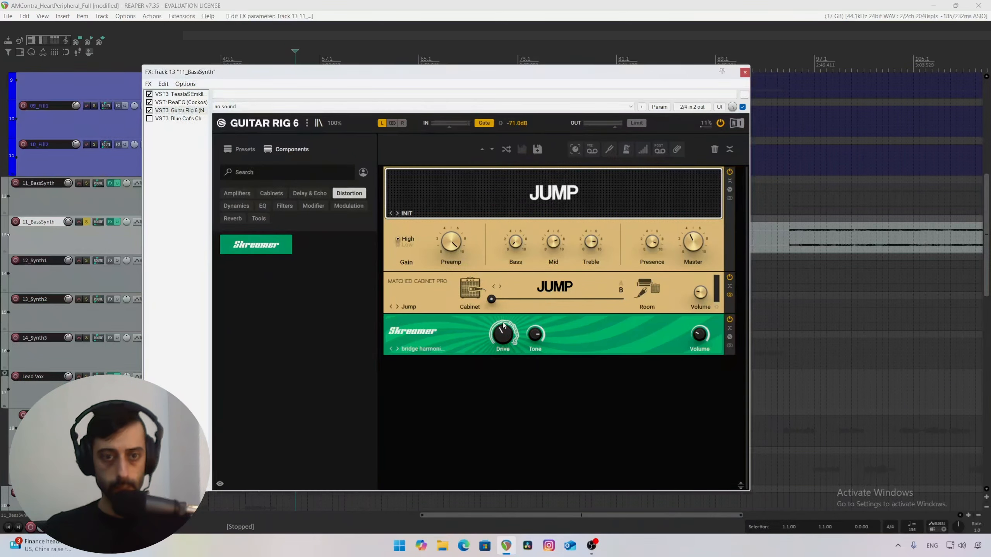
Try a Matched Cabinet below the Skreamer in the rack, blended fully to microphone B with Air at 0.35.
{"action": "left_click", "coordinate": [273, 194]}
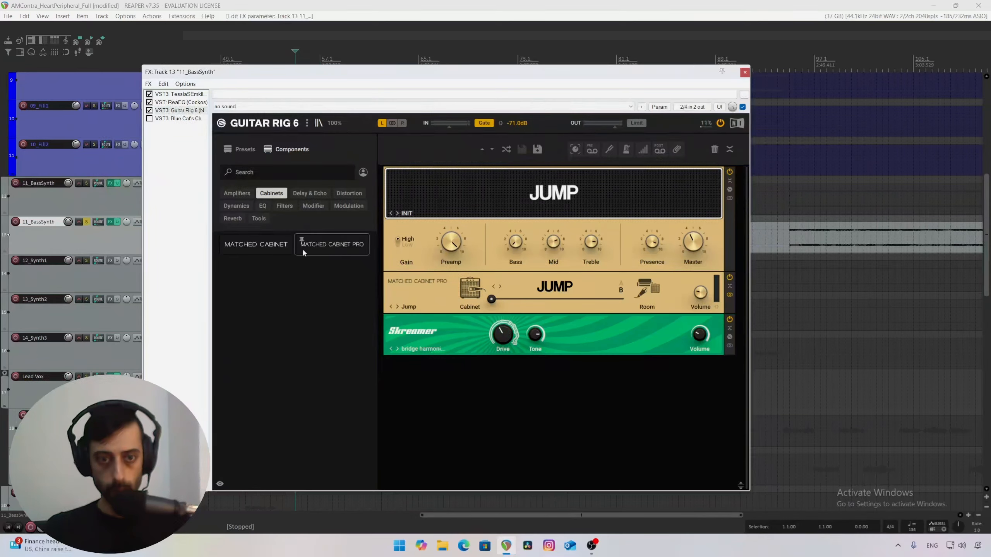
{"action": "left_click_drag", "start_coordinate": [285, 248], "coordinate": [550, 397]}
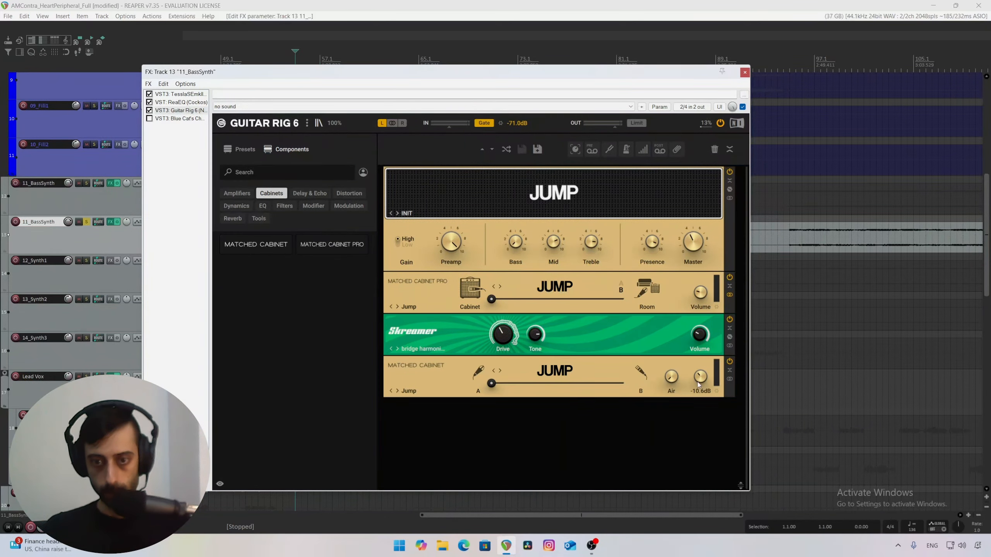
{"action": "left_click", "coordinate": [729, 363]}
{"action": "left_click", "coordinate": [600, 369]}
{"action": "mouse_move", "coordinate": [492, 383]}
{"action": "left_mouse_down"}
{"action": "mouse_move", "coordinate": [623, 383]}
{"action": "mouse_move", "coordinate": [492, 383]}
{"action": "left_mouse_up"}
{"action": "key", "text": "space"}
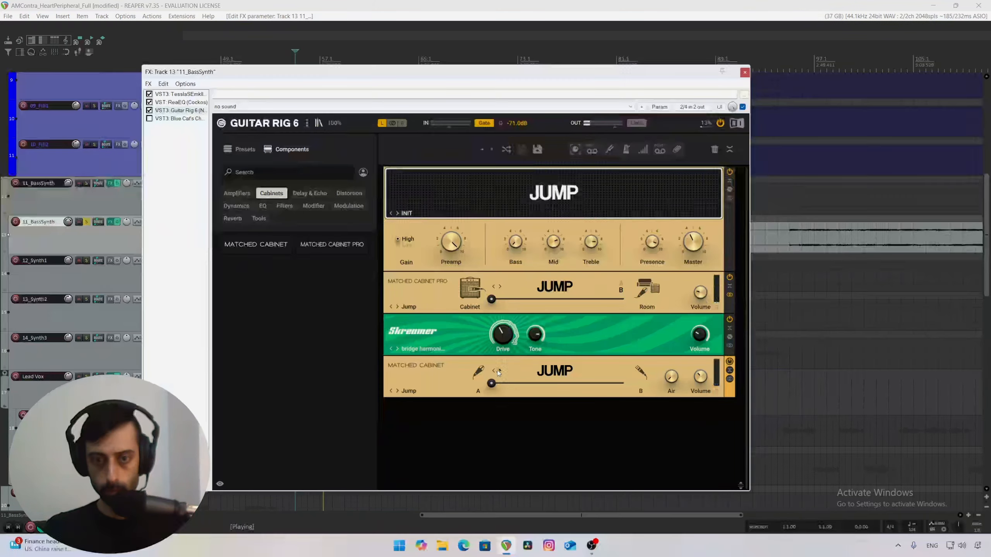
{"action": "left_click_drag", "start_coordinate": [496, 382], "coordinate": [623, 384]}
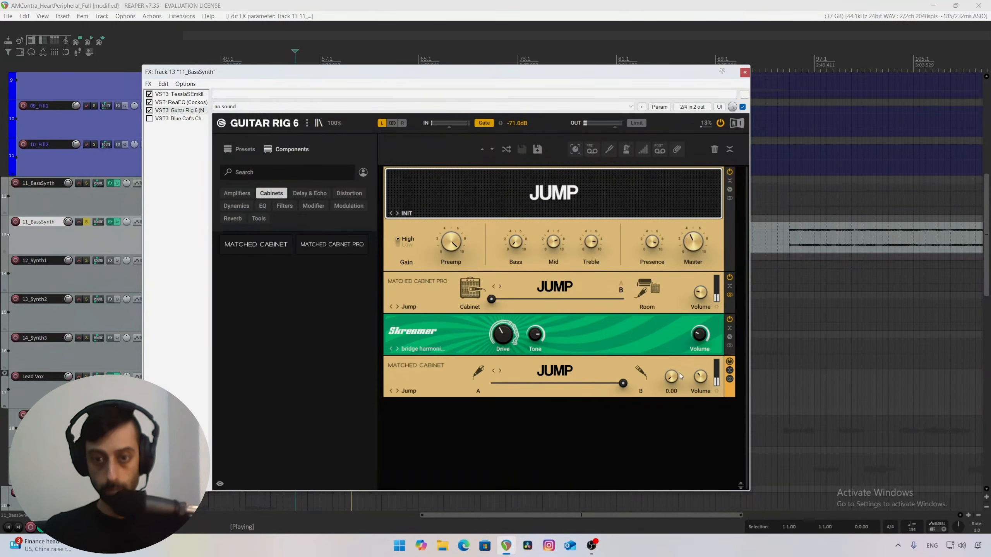
{"action": "left_click_drag", "start_coordinate": [672, 376], "coordinate": [671, 308]}
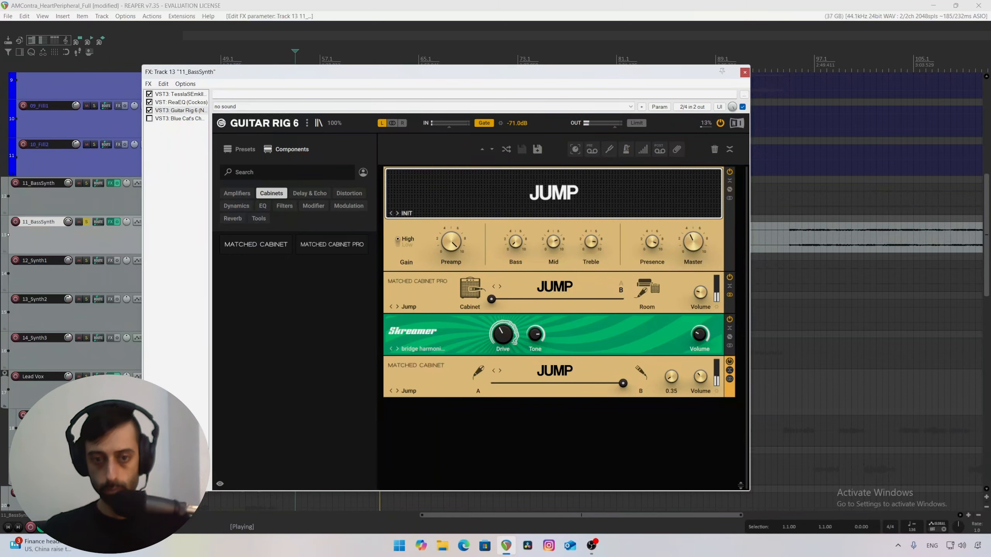
Stop playback and delete the Matched Cabinet below the Skreamer from the rack.
{"action": "key", "text": "space"}
{"action": "right_click", "coordinate": [448, 373]}
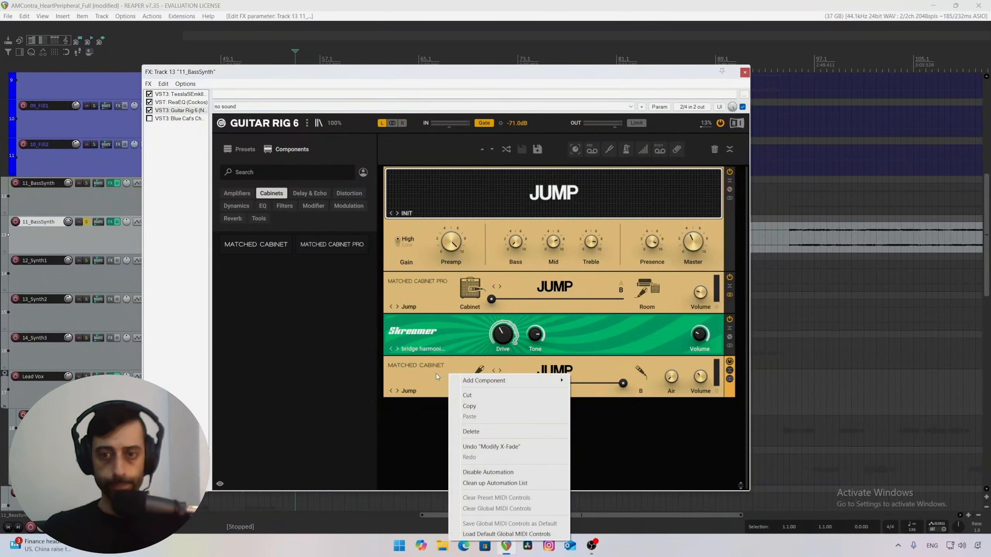
{"action": "left_click", "coordinate": [464, 434]}
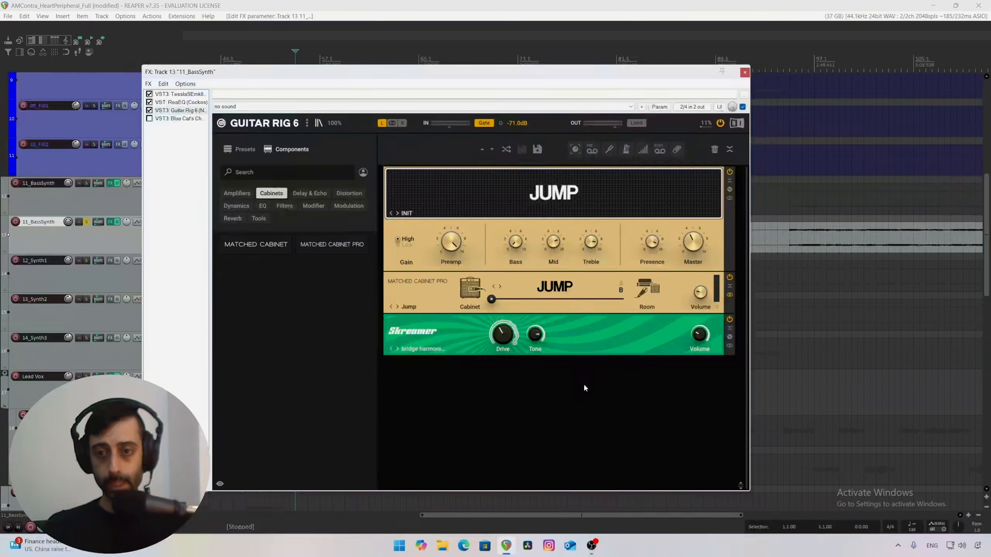
Audition the Jump, Matched Cabinet Pro and Skreamer chain and close the track's FX window.
{"action": "left_click_drag", "start_coordinate": [511, 76], "coordinate": [546, 77]}
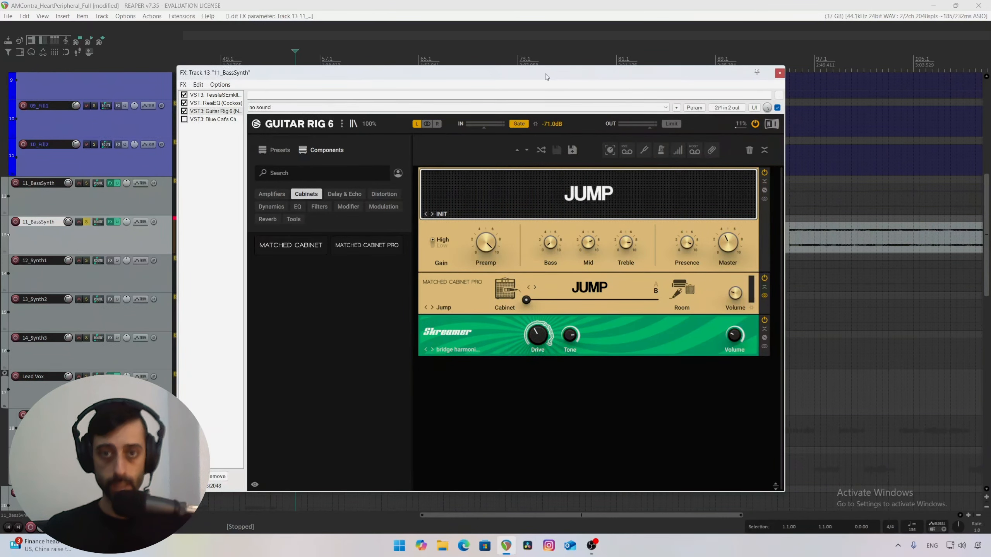
{"action": "key", "text": "space"}
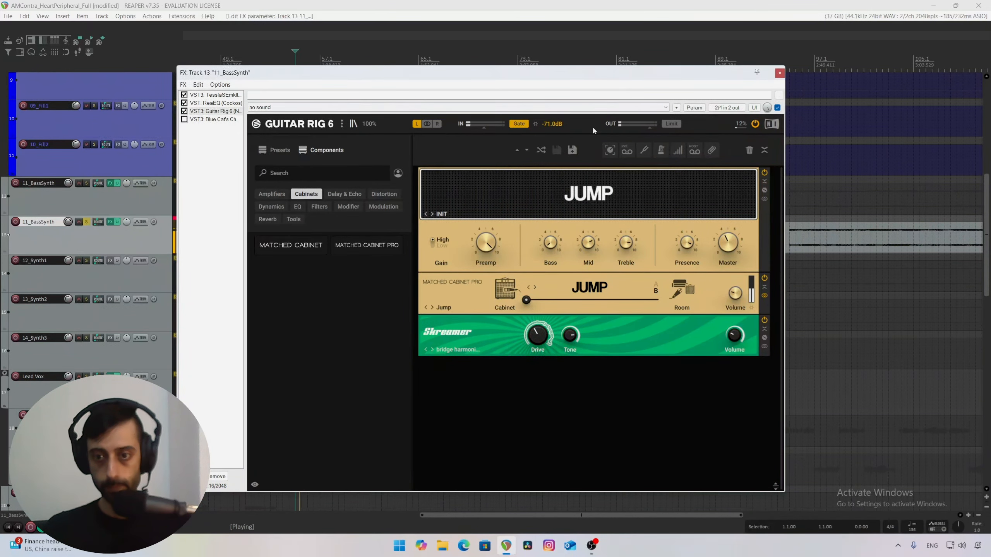
{"action": "left_click", "coordinate": [778, 75]}
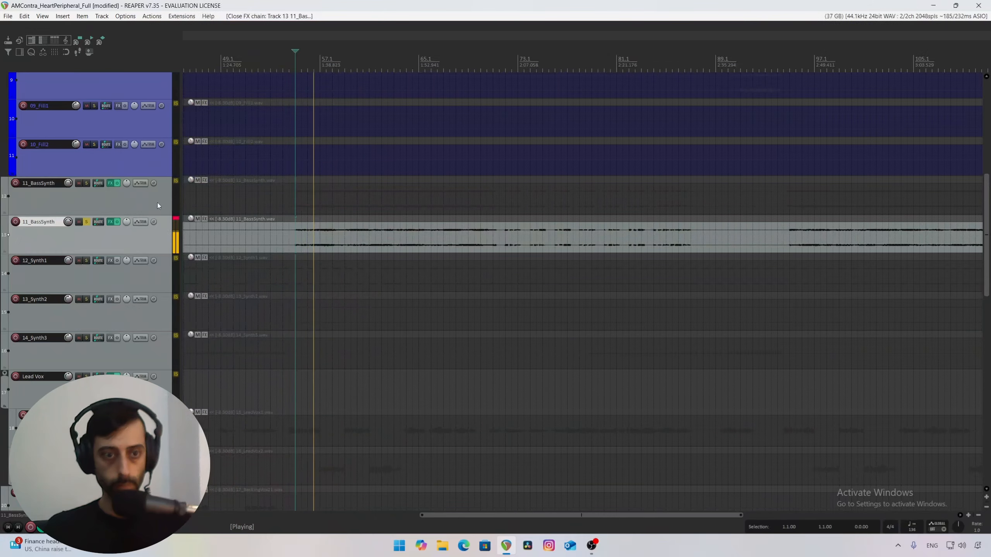
{"action": "key", "text": "space"}
Solo the original 11_BassSynth, compare it alone and with the duplicate, and turn down the duplicate's volume.
{"action": "left_click", "coordinate": [87, 184]}
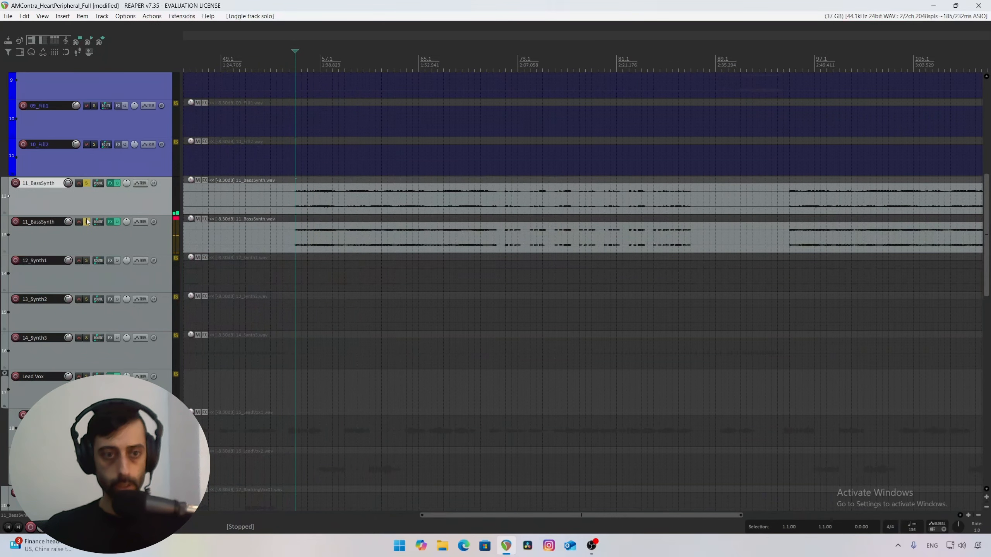
{"action": "left_click", "coordinate": [87, 222]}
{"action": "key", "text": "space"}
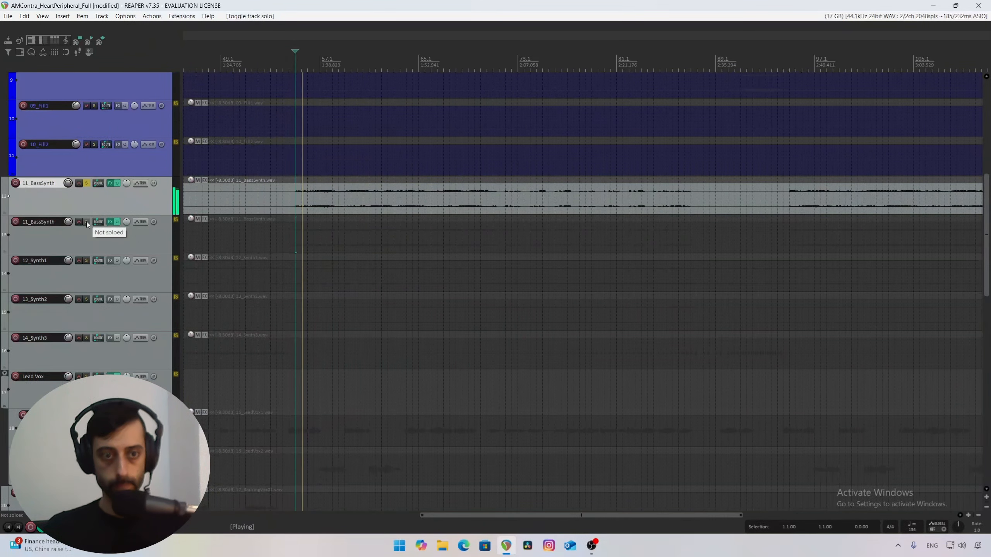
{"action": "left_click", "coordinate": [87, 223]}
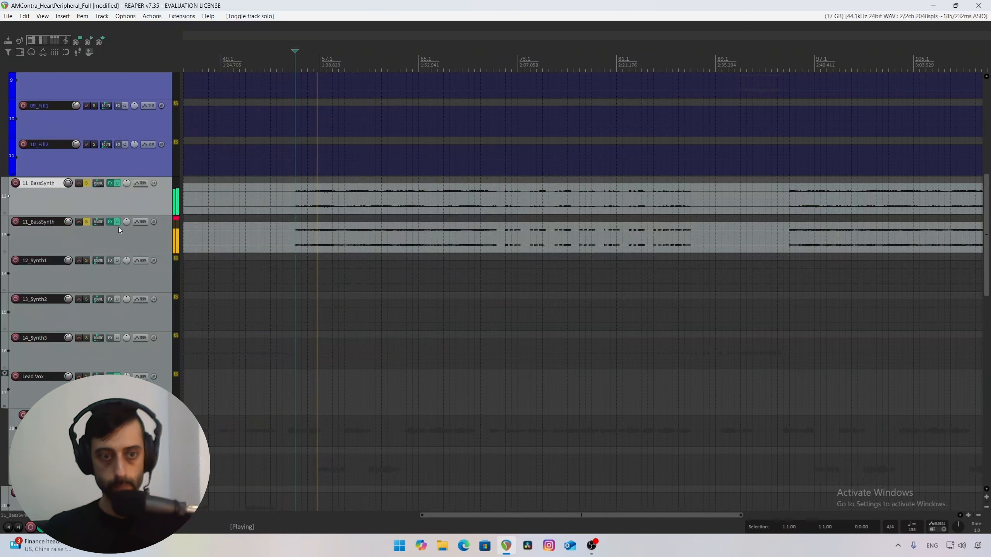
{"action": "scroll", "coordinate": [68, 222], "scroll_direction": "down", "scroll_amount": 3}
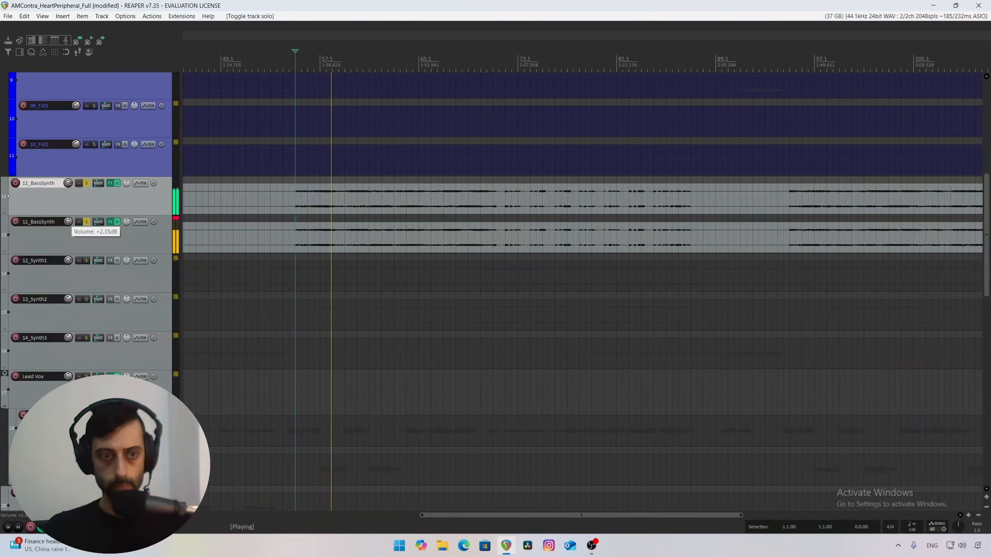
{"action": "key", "text": "space"}
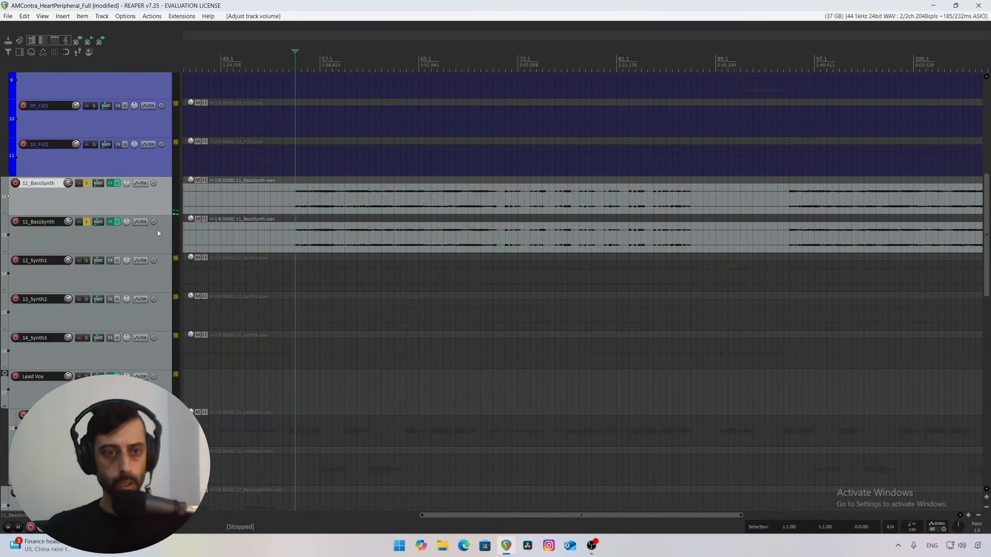
Toggle the duplicate 11_BassSynth's phase between inverted and normal while both bass tracks play.
{"action": "left_click", "coordinate": [157, 232]}
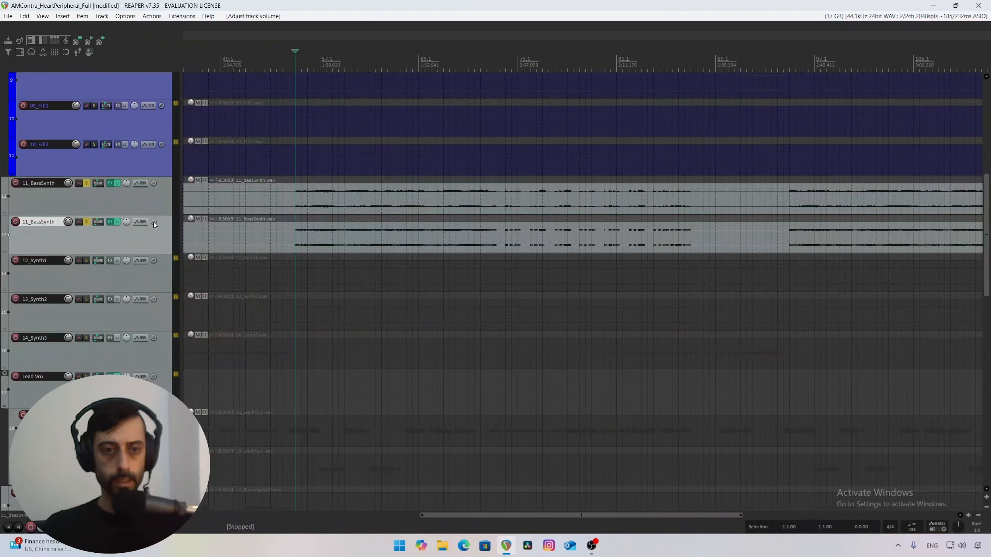
{"action": "left_click", "coordinate": [153, 223]}
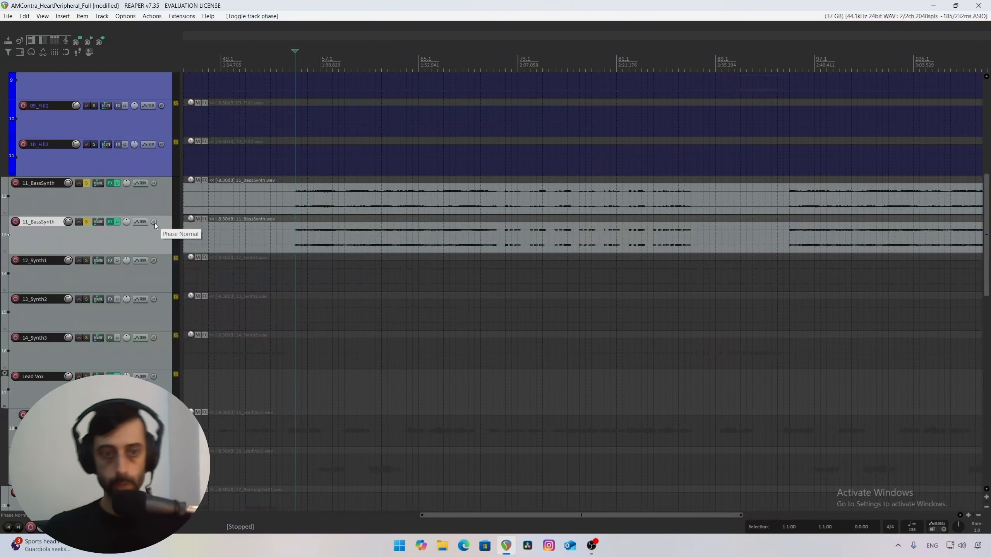
{"action": "left_click", "coordinate": [154, 222]}
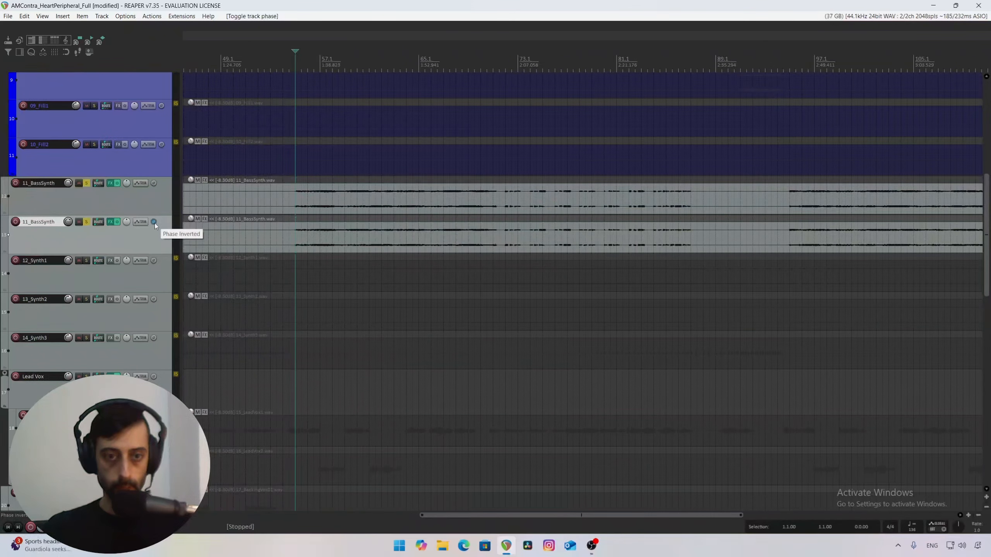
{"action": "key", "text": "space"}
{"action": "left_click", "coordinate": [155, 222]}
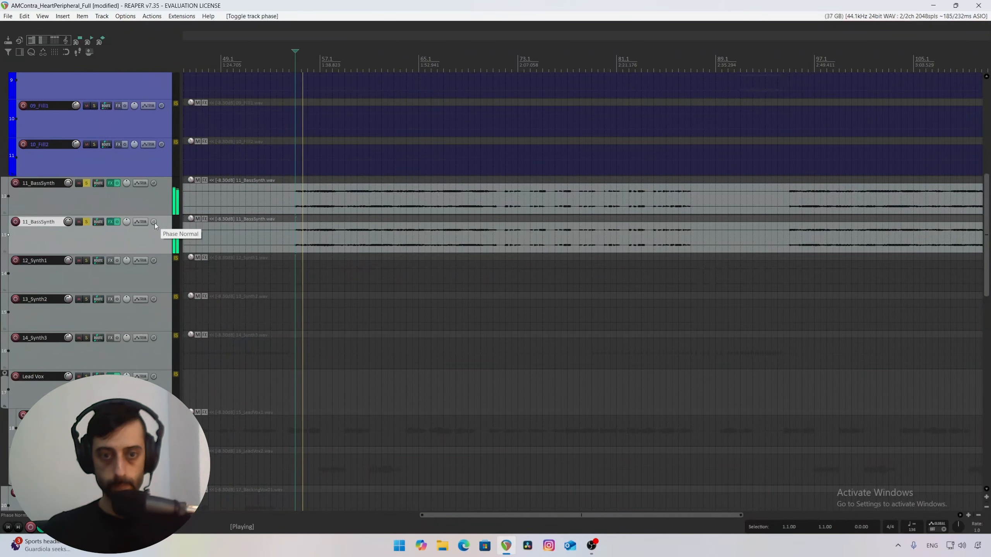
{"action": "left_click", "coordinate": [154, 222]}
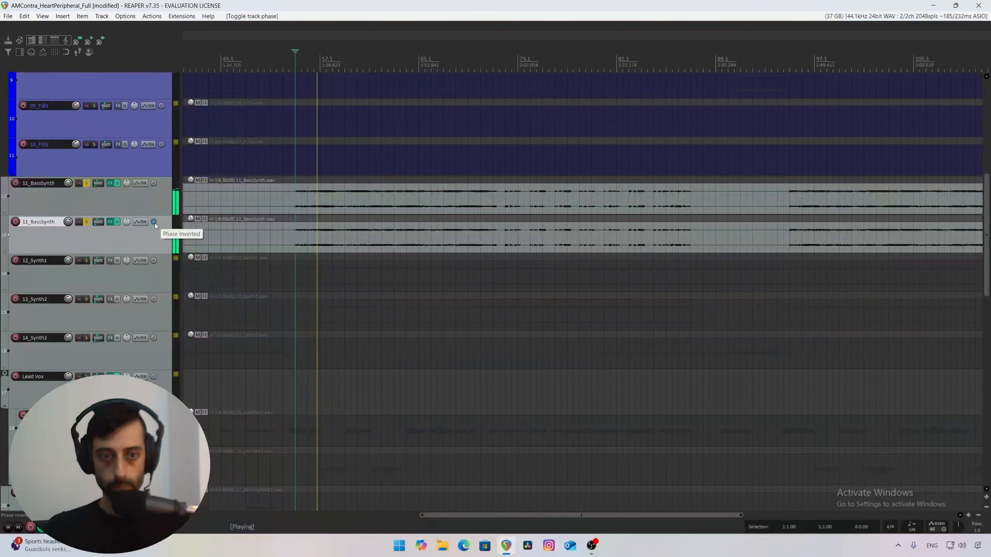
Compare playback with and without the duplicate soloed, and return its phase to normal after another inversion check.
{"action": "left_click", "coordinate": [87, 222]}
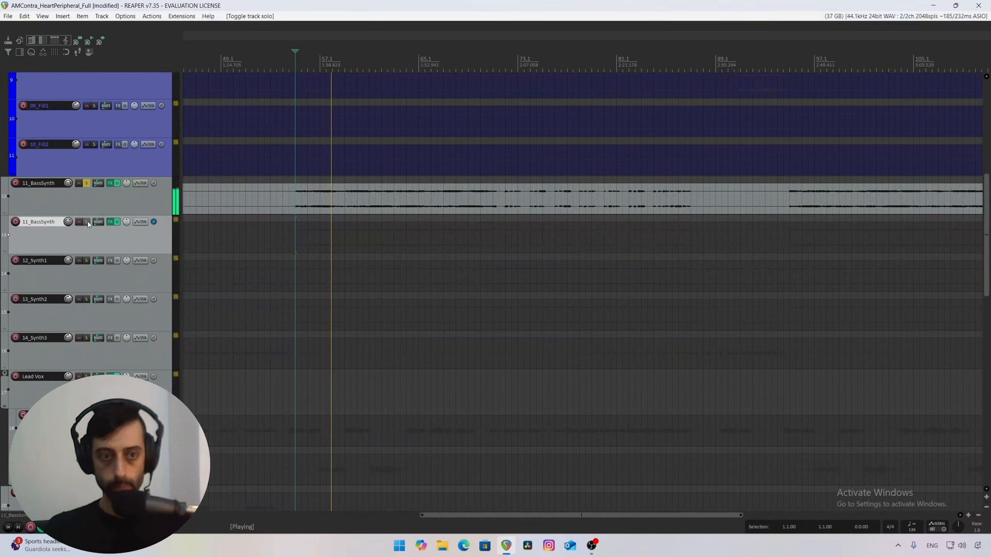
{"action": "left_click", "coordinate": [87, 222]}
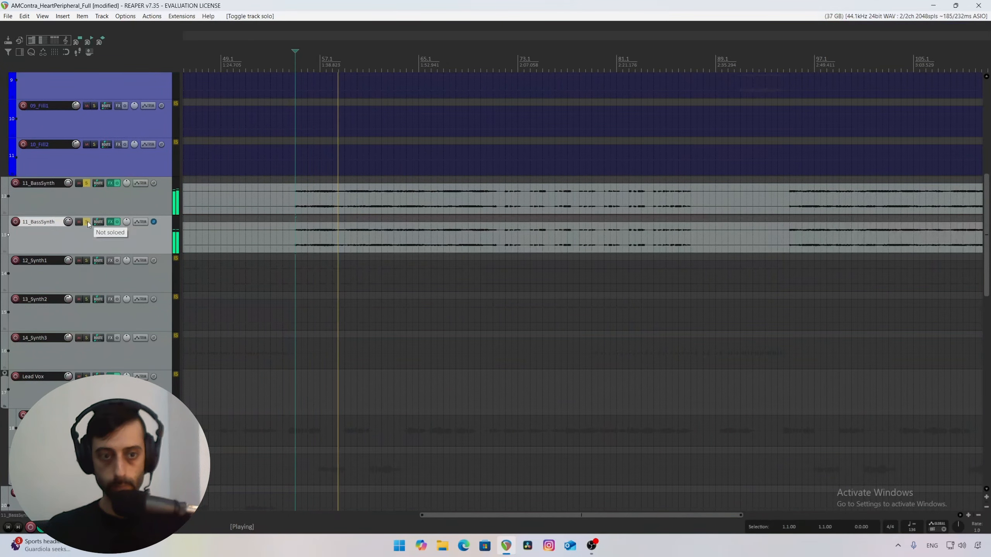
{"action": "left_click", "coordinate": [154, 222]}
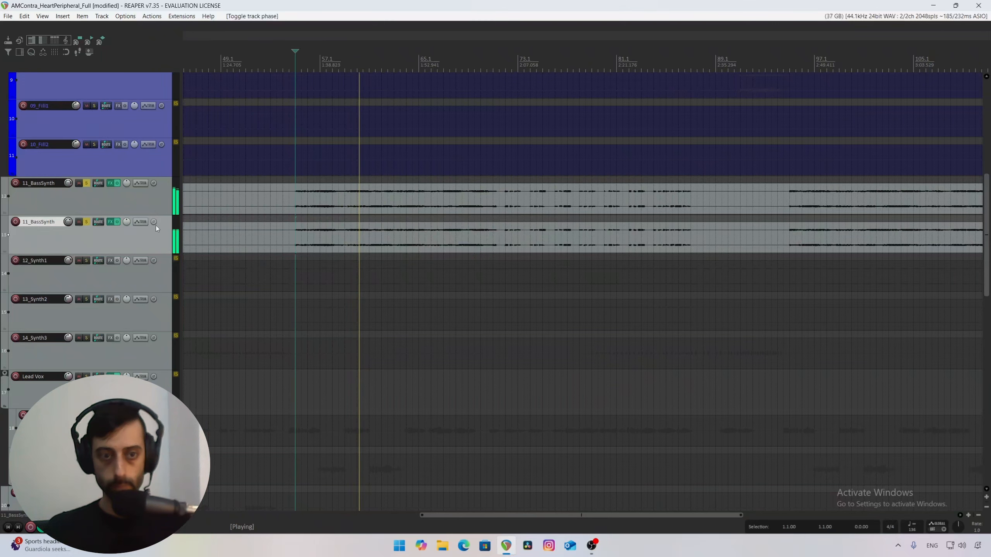
{"action": "left_click", "coordinate": [155, 222]}
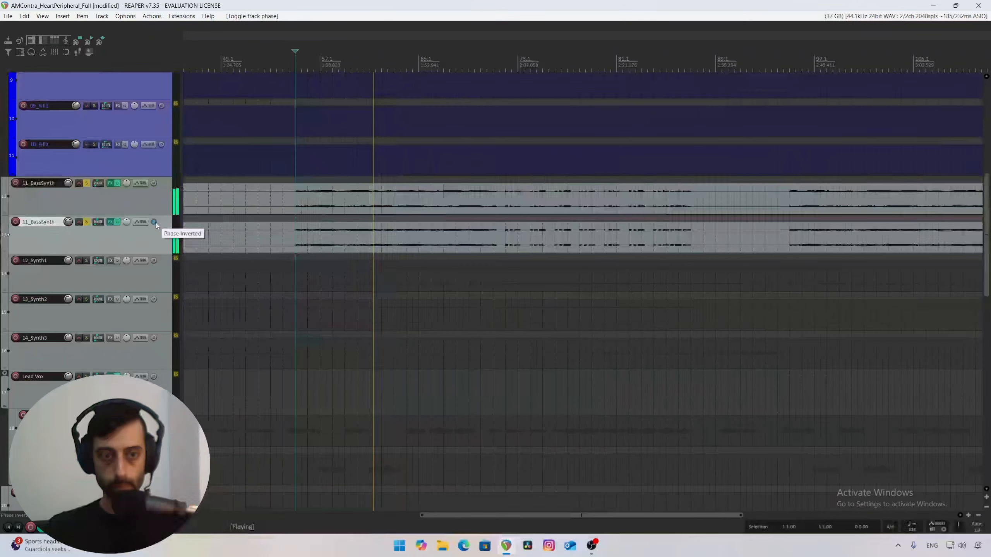
{"action": "left_click", "coordinate": [155, 222]}
{"action": "key", "text": "space"}
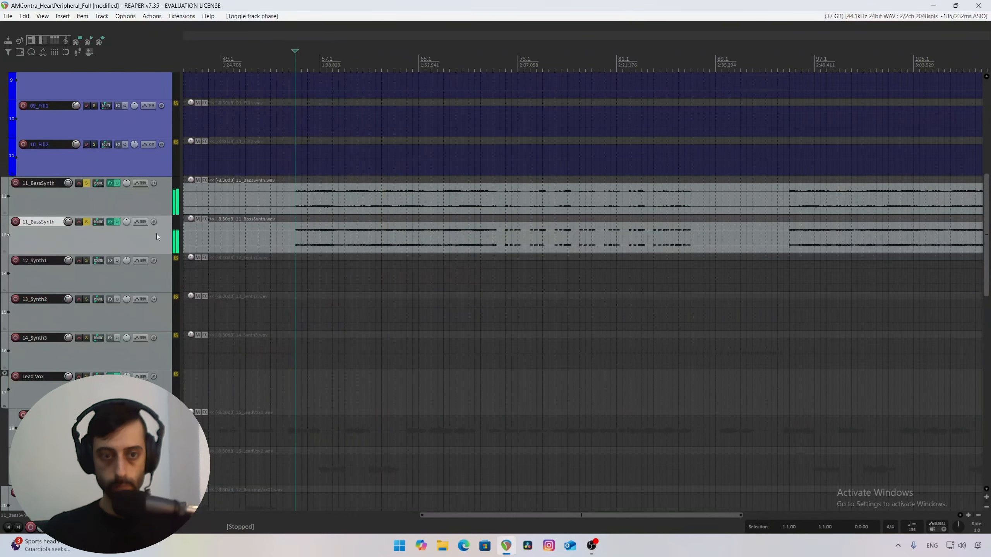
Try the duplicate 11_BassSynth at about -5.63 dB during playback and check the blend with its phase inverted.
{"action": "key", "text": "space"}
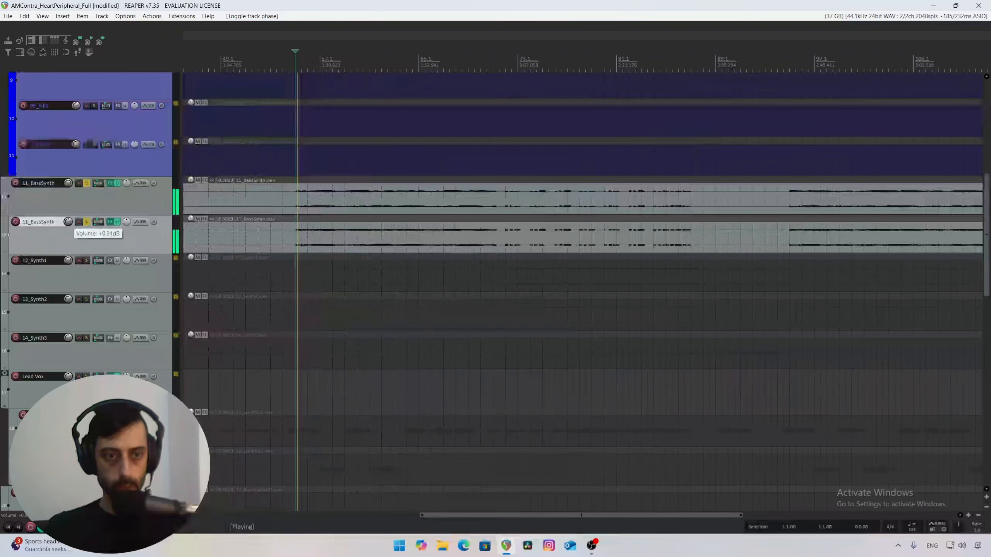
{"action": "left_click_drag", "start_coordinate": [68, 221], "coordinate": [67, 193]}
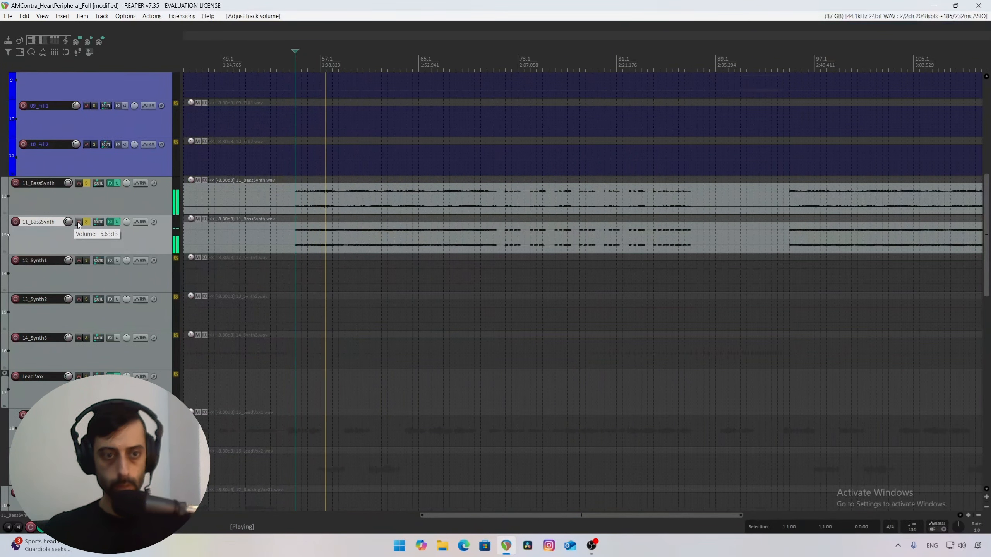
{"action": "left_click", "coordinate": [154, 223]}
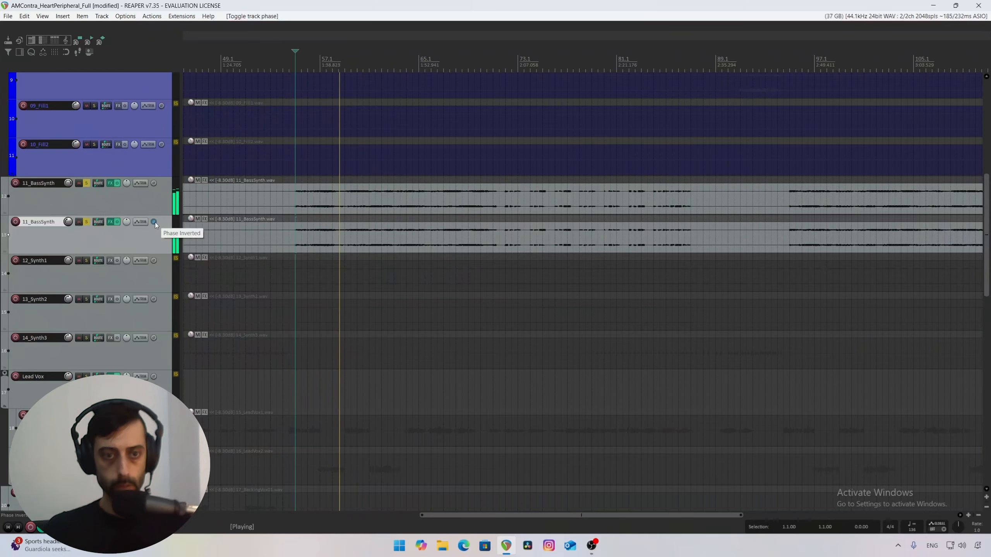
{"action": "key", "text": "space"}
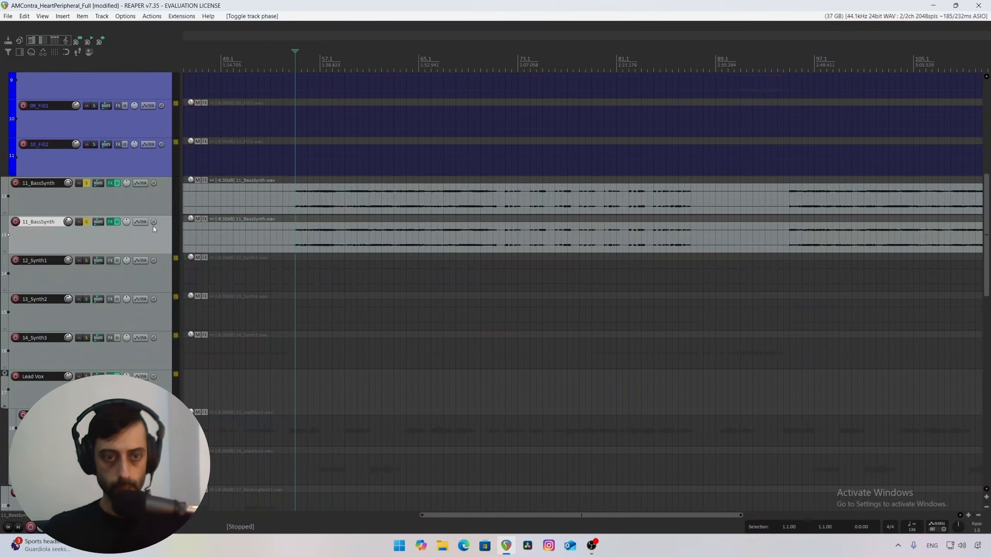
Set the duplicate 11_BassSynth's volume to about +1.99 dB and compare playback with and without it soloed.
{"action": "key", "text": "space"}
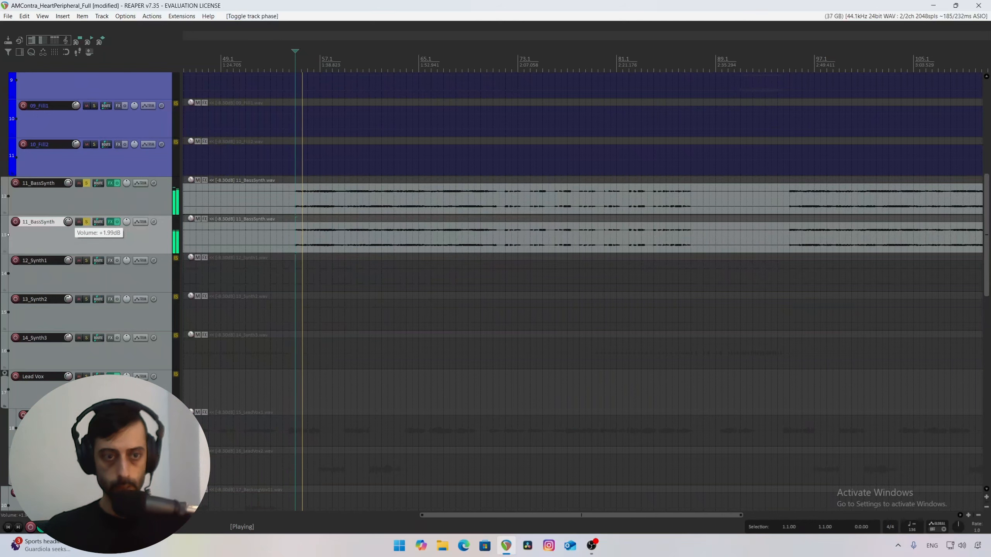
{"action": "left_click", "coordinate": [87, 222]}
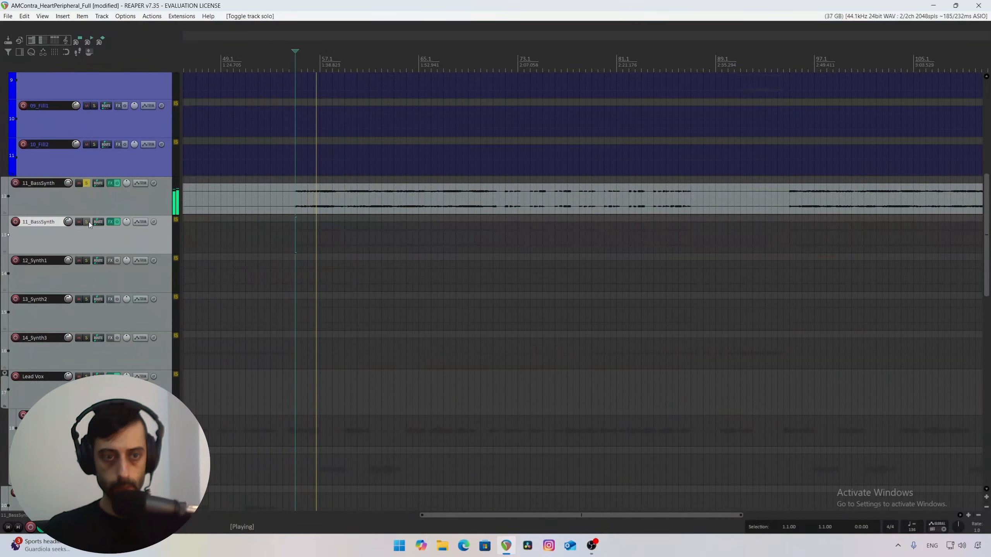
{"action": "left_click", "coordinate": [87, 222]}
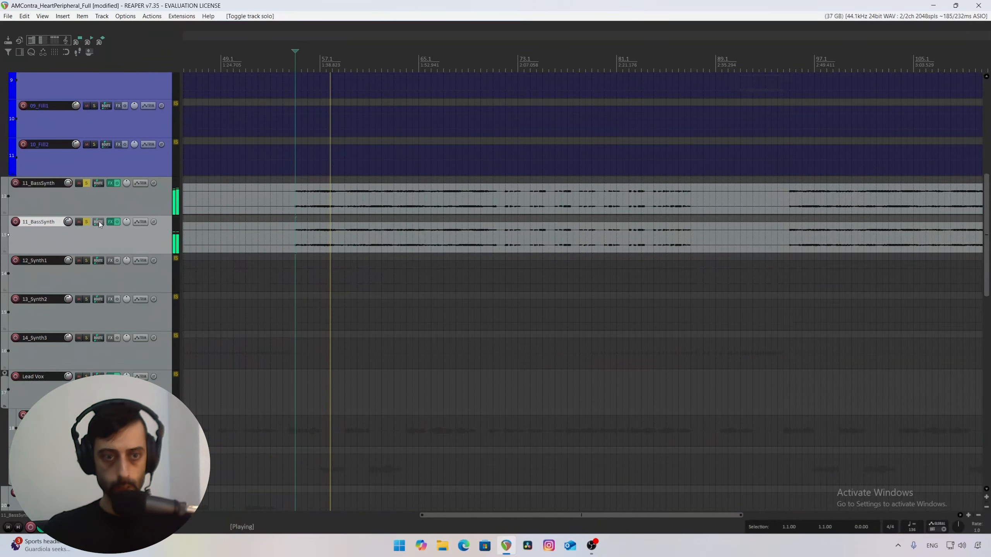
{"action": "key", "text": "space"}
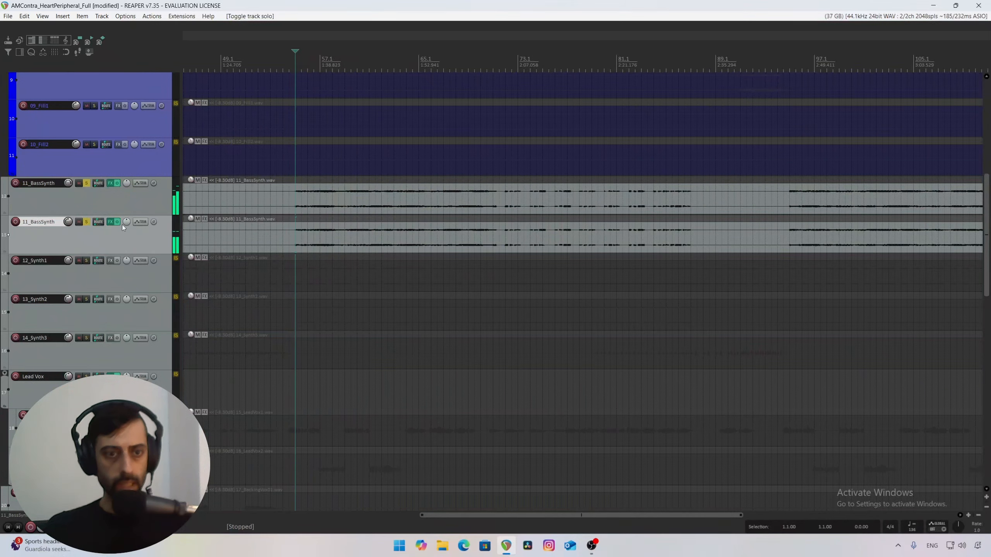
Switch Guitar Rig 6's input on the duplicate 11_BassSynth from left to stereo, audition it and close the FX window.
{"action": "left_click", "coordinate": [109, 222]}
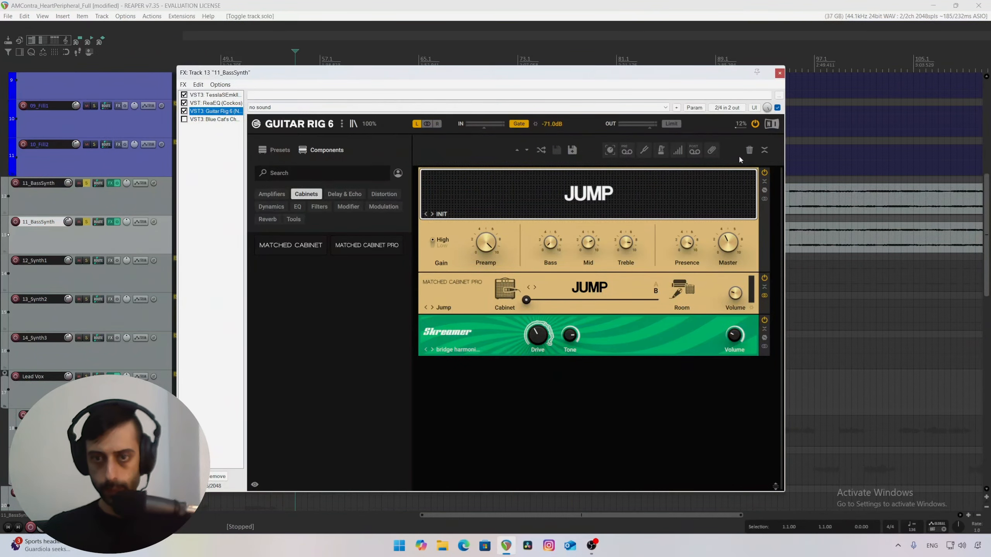
{"action": "left_click", "coordinate": [293, 220]}
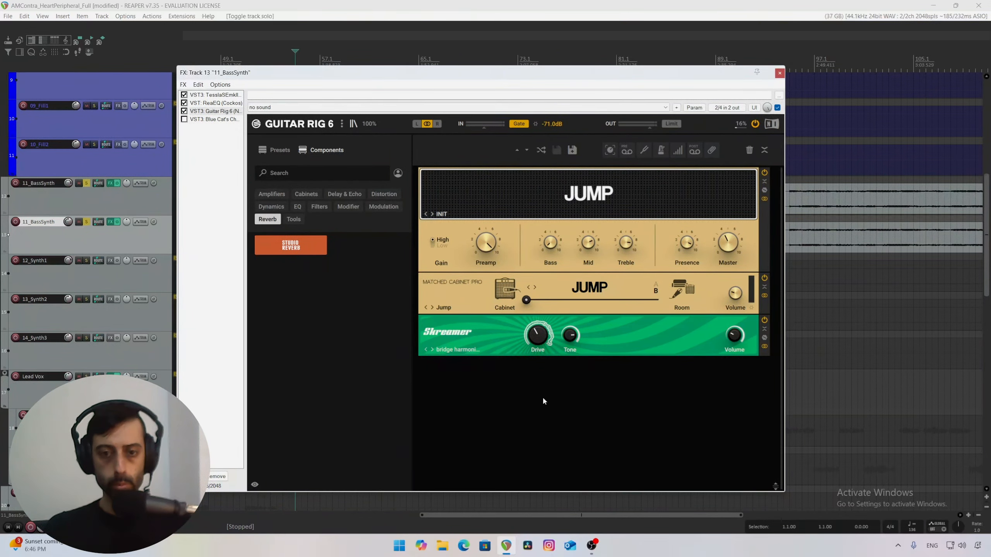
{"action": "left_click", "coordinate": [505, 3]}
{"action": "key", "text": "space"}
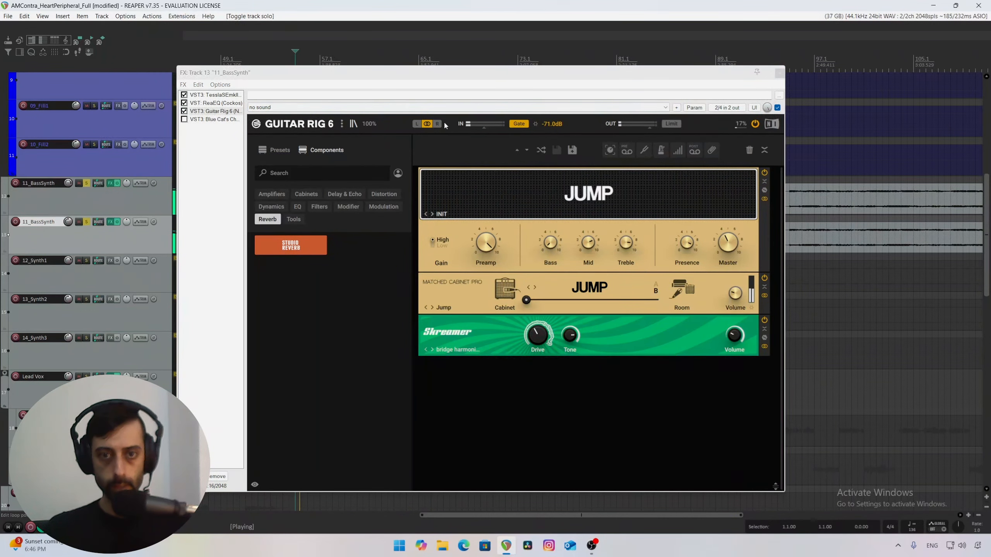
{"action": "left_click", "coordinate": [429, 125]}
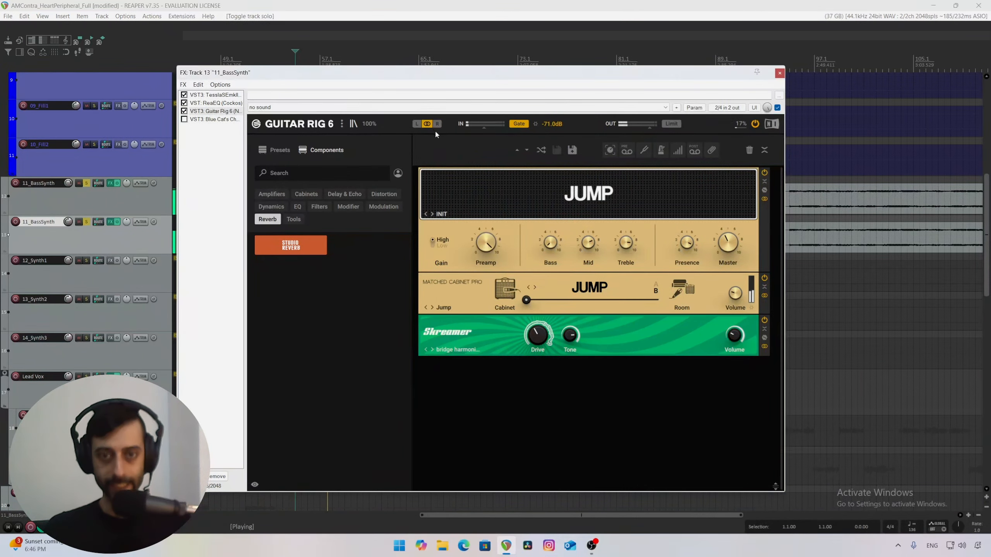
{"action": "left_click", "coordinate": [590, 4]}
{"action": "key", "text": "space"}
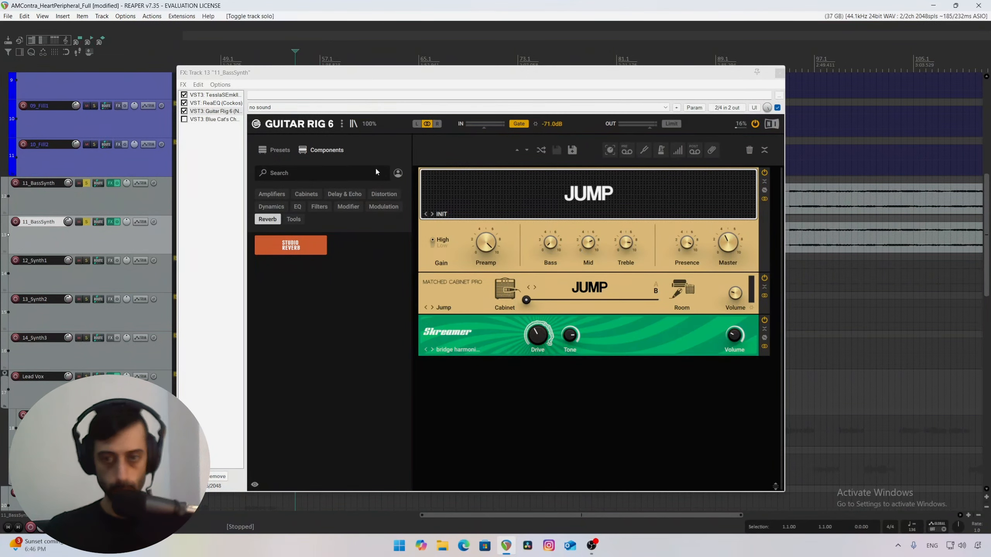
{"action": "left_click", "coordinate": [779, 74]}
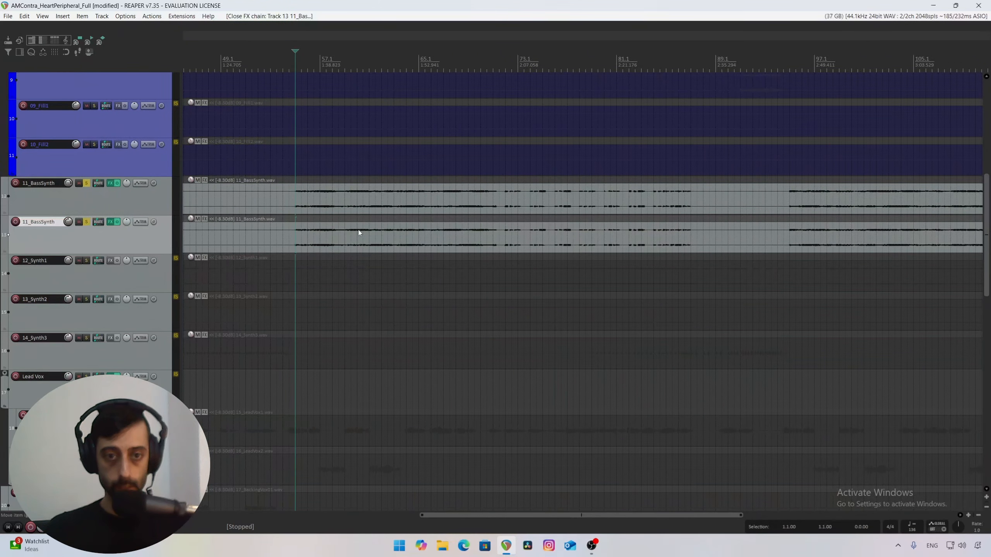
Compare the original bass with and without the duplicate layer, and unsolo both tracks to hear the full mix.
{"action": "key", "text": "space"}
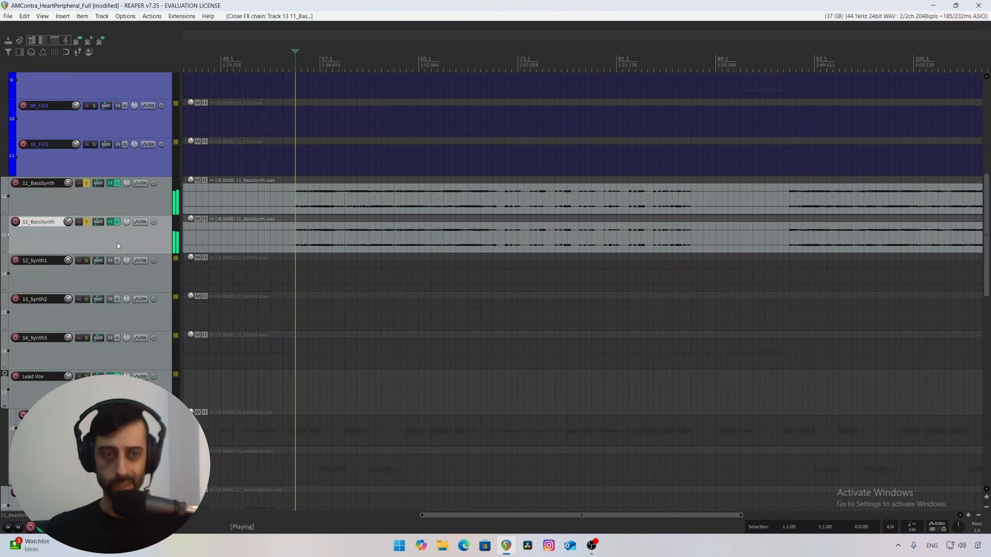
{"action": "left_click", "coordinate": [87, 221]}
{"action": "left_click", "coordinate": [86, 222]}
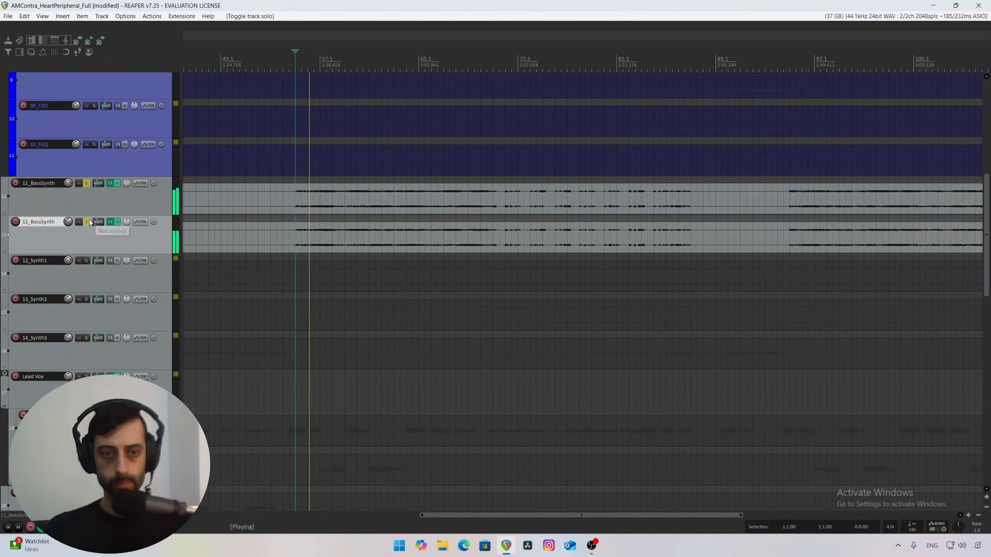
{"action": "left_click", "coordinate": [87, 222]}
{"action": "left_click", "coordinate": [87, 183]}
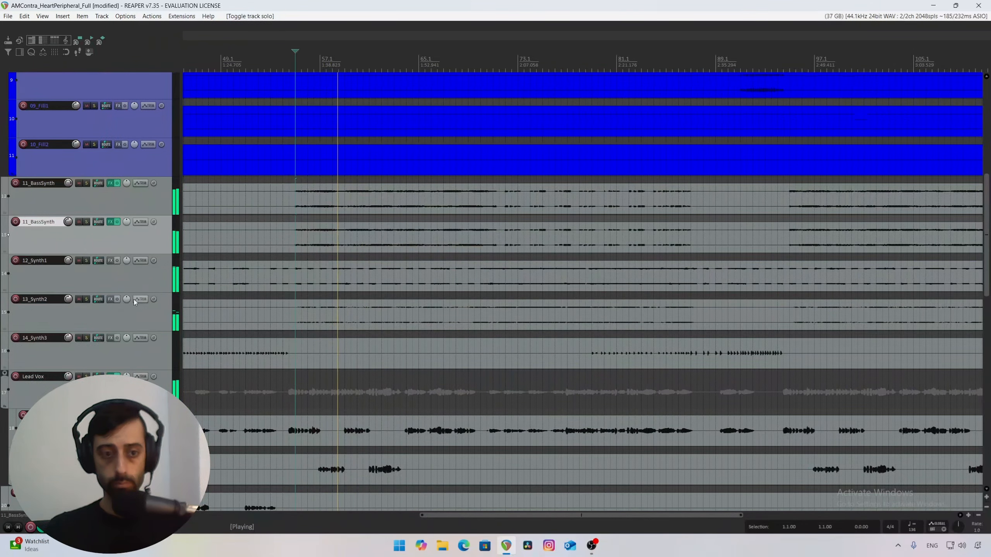
Set the duplicate 11_BassSynth to about +1.81 dB with 12_Synth1 muted, and unmute 12_Synth1 and set it to about +2.70 dB.
{"action": "left_click", "coordinate": [79, 260]}
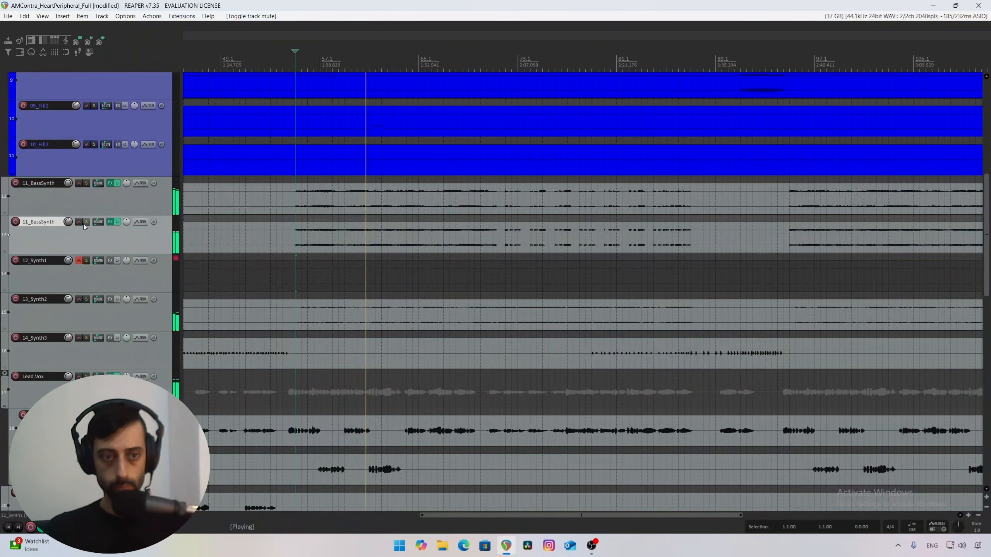
{"action": "left_click_drag", "start_coordinate": [70, 223], "coordinate": [69, 221]}
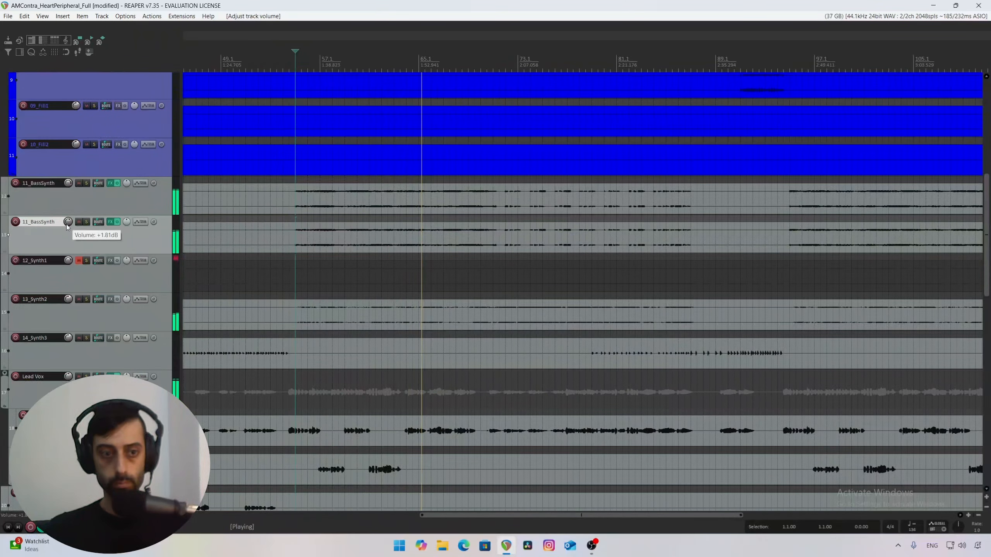
{"action": "left_click", "coordinate": [79, 265]}
{"action": "left_click", "coordinate": [77, 261]}
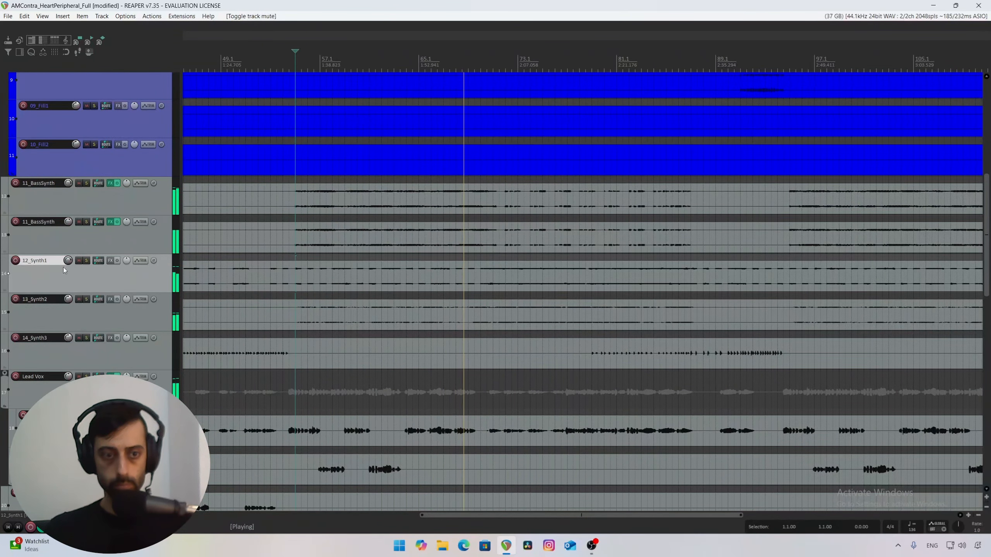
{"action": "scroll", "coordinate": [68, 265], "scroll_direction": "down", "scroll_amount": 1}
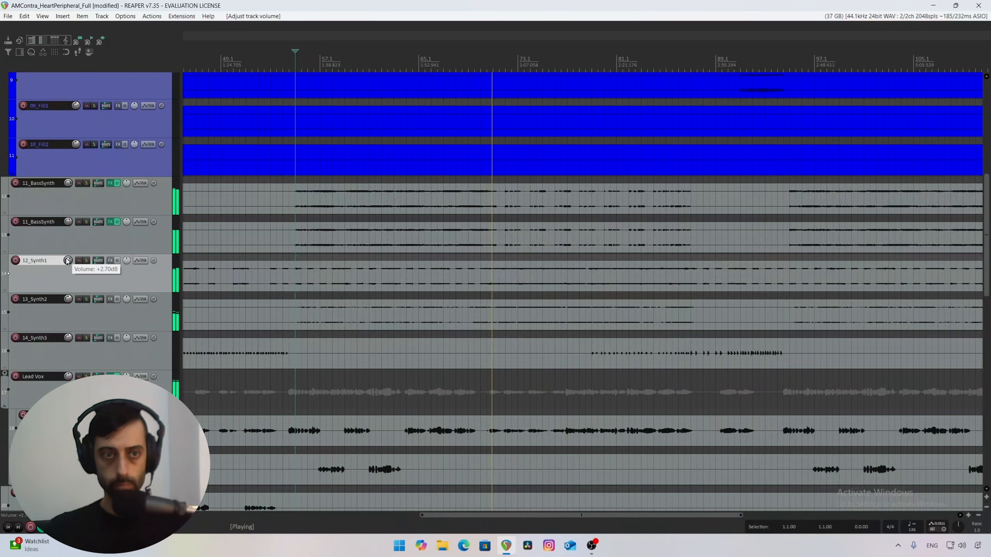
{"action": "key", "text": "space"}
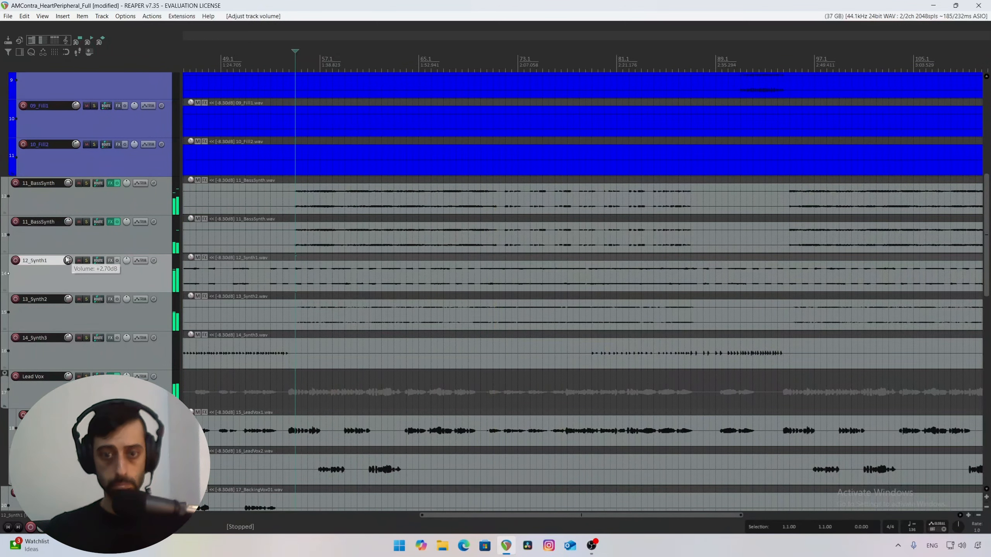
Move the playback start to just after bar 57 and briefly audition the duplicate 11_BassSynth in solo.
{"action": "left_click", "coordinate": [343, 216]}
{"action": "key", "text": "space"}
{"action": "left_click", "coordinate": [86, 223]}
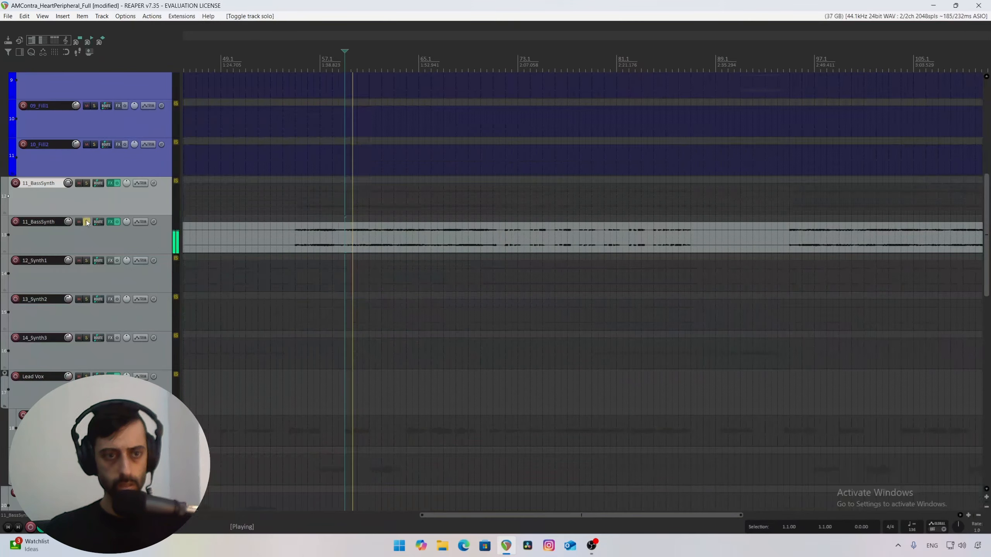
{"action": "left_click", "coordinate": [87, 222]}
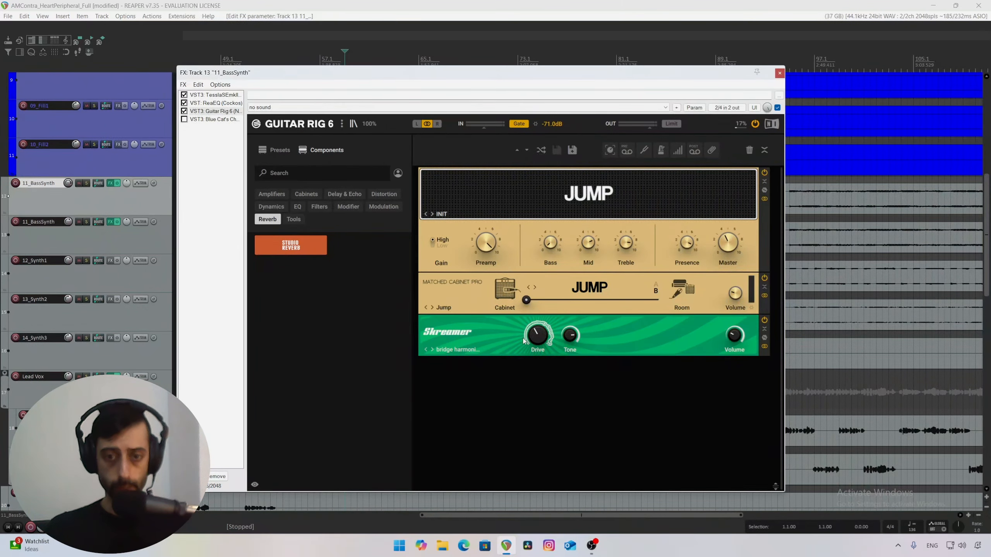
Turn up the Skreamer's Drive and adjust its Tone on the duplicate 11_BassSynth during full-mix playback, and close the FX window.
{"action": "key", "text": "space"}
{"action": "mouse_move", "coordinate": [546, 342]}
{"action": "left_mouse_down"}
{"action": "mouse_move", "coordinate": [547, 326]}
{"action": "mouse_move", "coordinate": [538, 342]}
{"action": "left_mouse_up"}
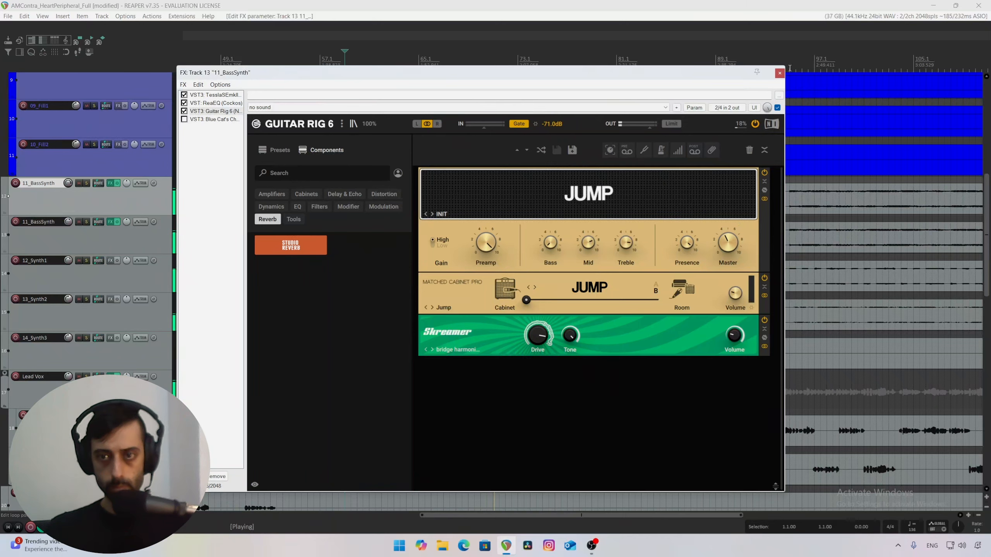
{"action": "left_click", "coordinate": [778, 74]}
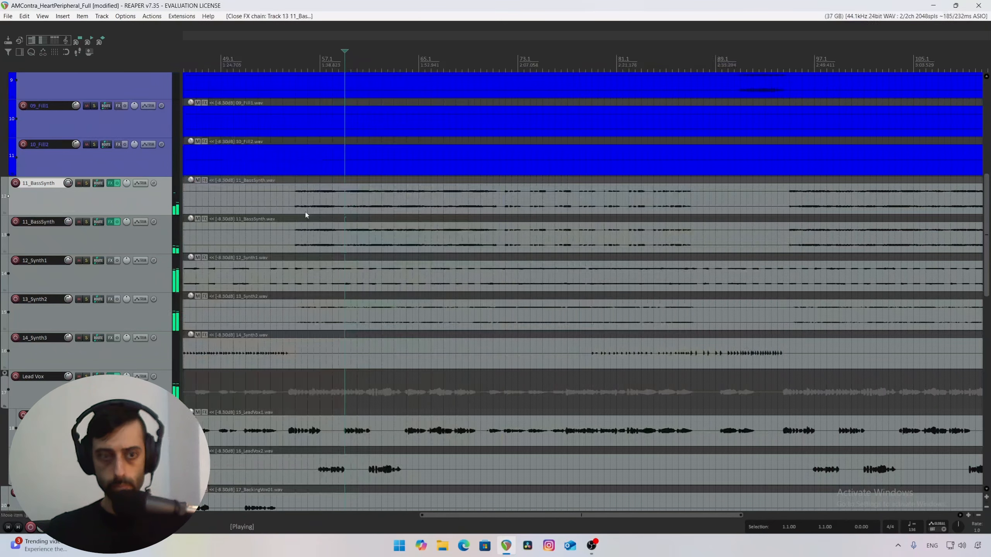
Audition both bass tracks soloed together and the original alone, and return to the full mix.
{"action": "left_click", "coordinate": [86, 184]}
{"action": "left_click", "coordinate": [86, 222]}
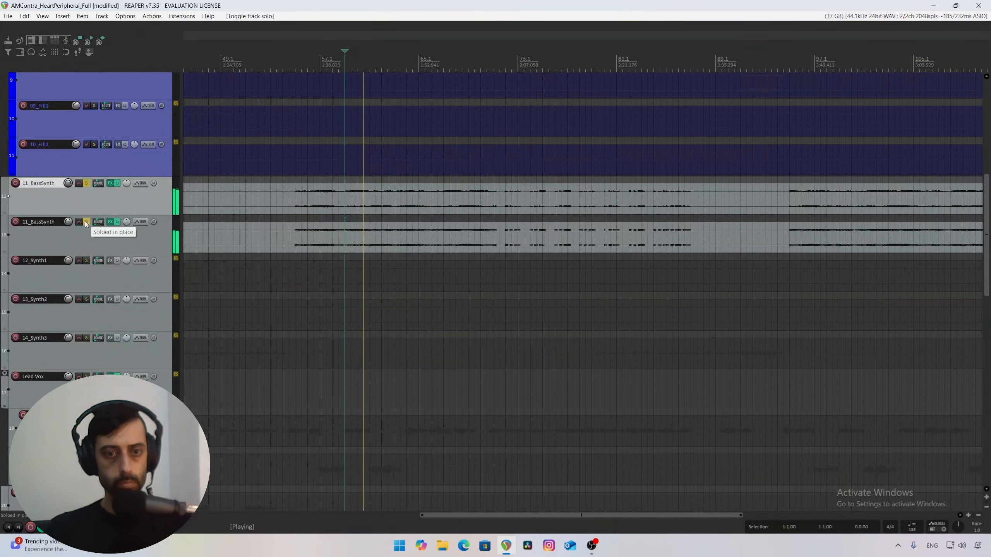
{"action": "left_click", "coordinate": [87, 222]}
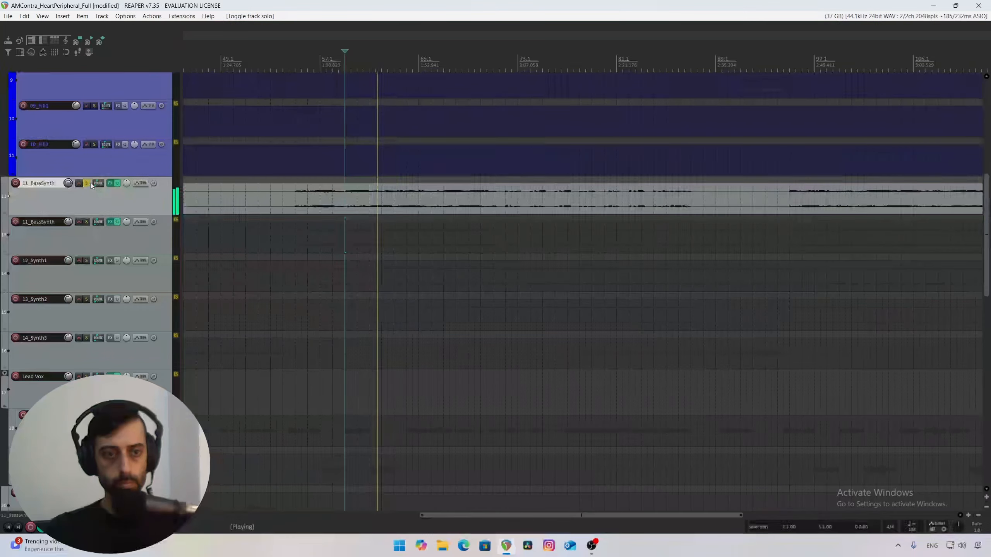
{"action": "left_click", "coordinate": [86, 184]}
Compare the full mix with 12_Synth1 muted and unmuted, and stop playback.
{"action": "left_click", "coordinate": [79, 261]}
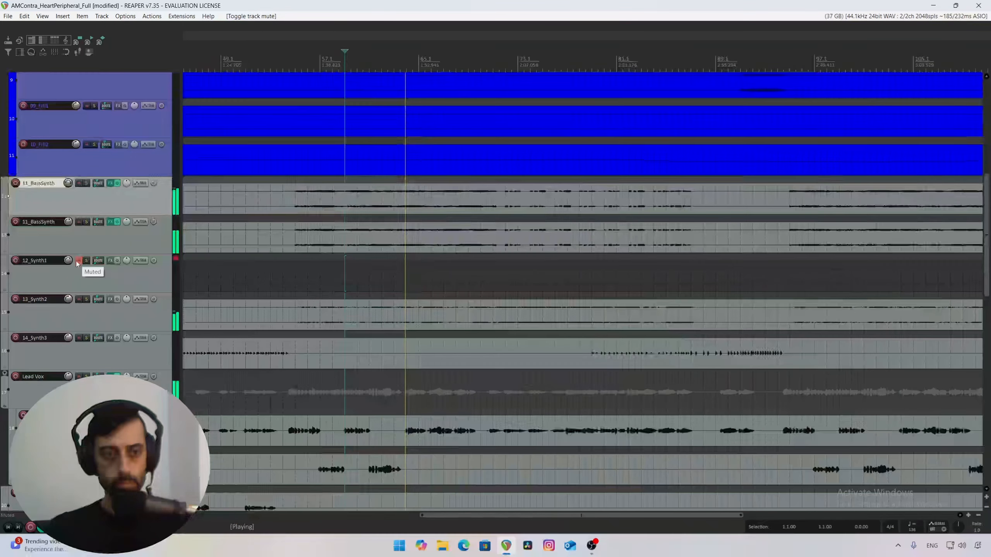
{"action": "left_click", "coordinate": [78, 260]}
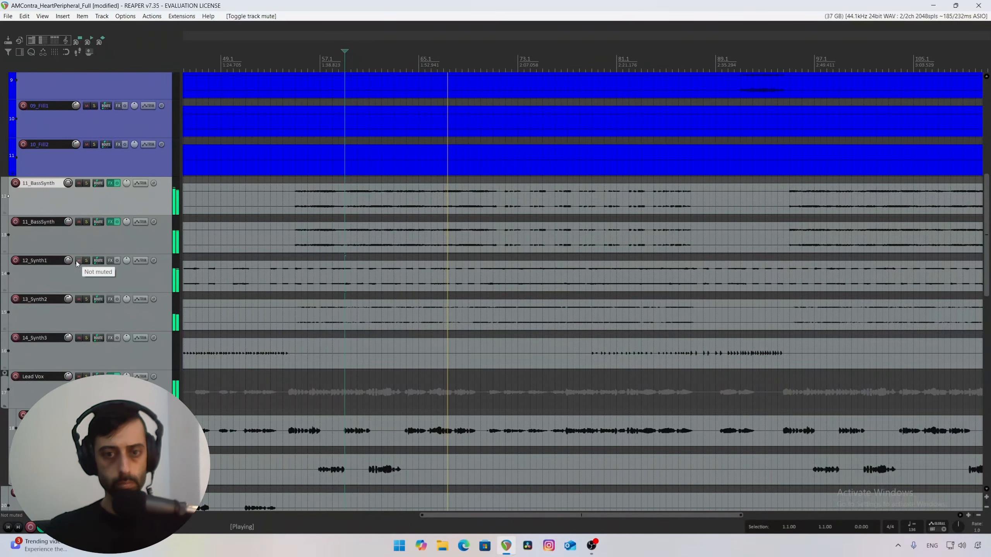
{"action": "key", "text": "space"}
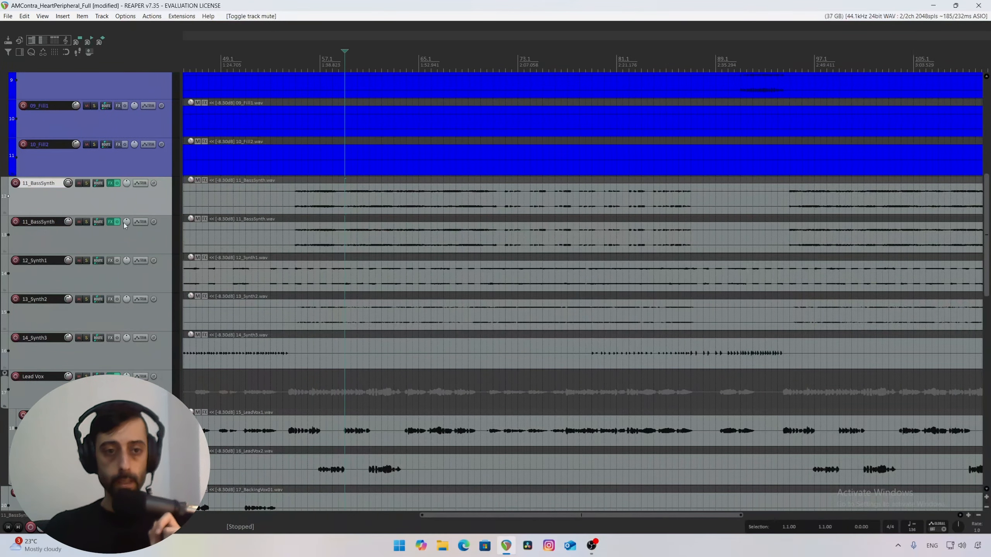
{"action": "left_click", "coordinate": [117, 238]}
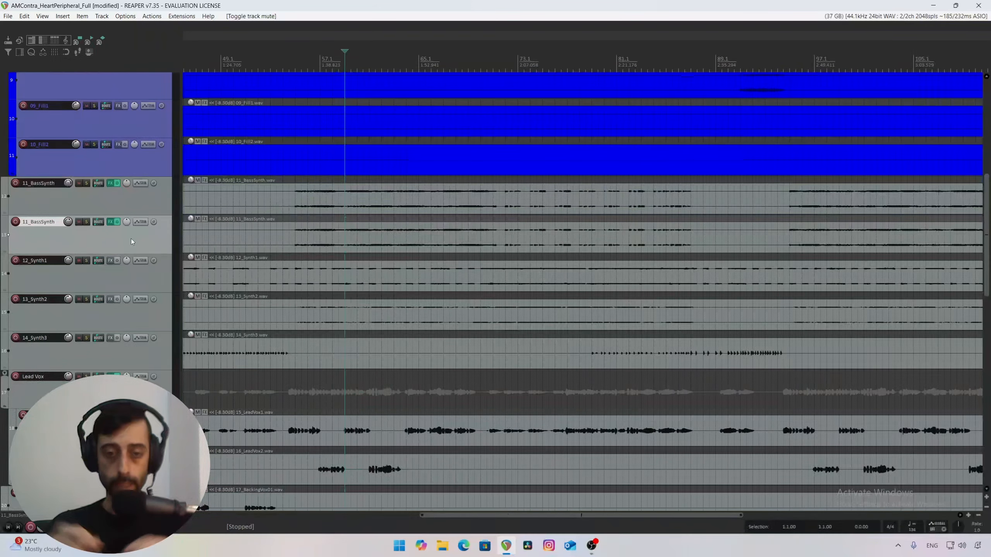
{"action": "left_click", "coordinate": [129, 202]}
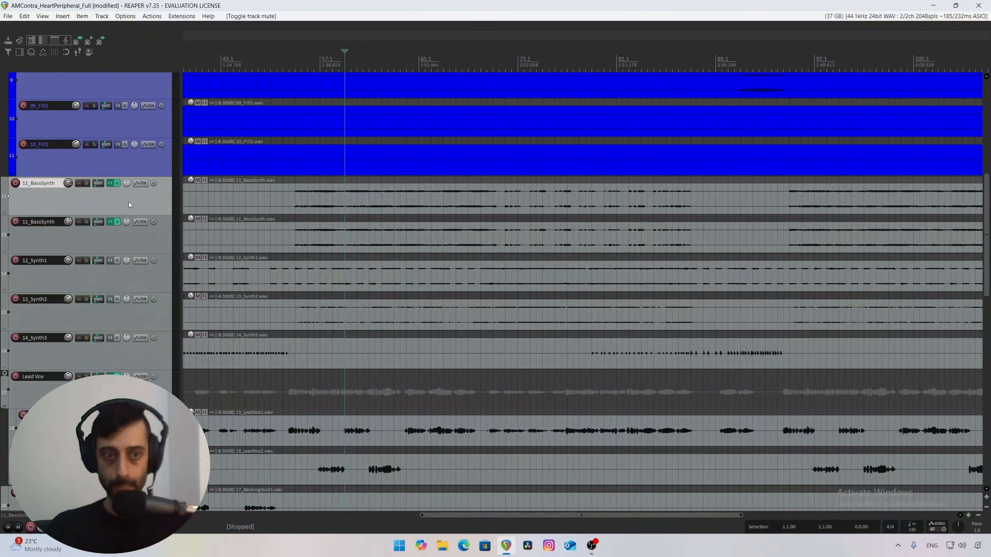
{"action": "left_click_drag", "start_coordinate": [129, 203], "coordinate": [123, 252]}
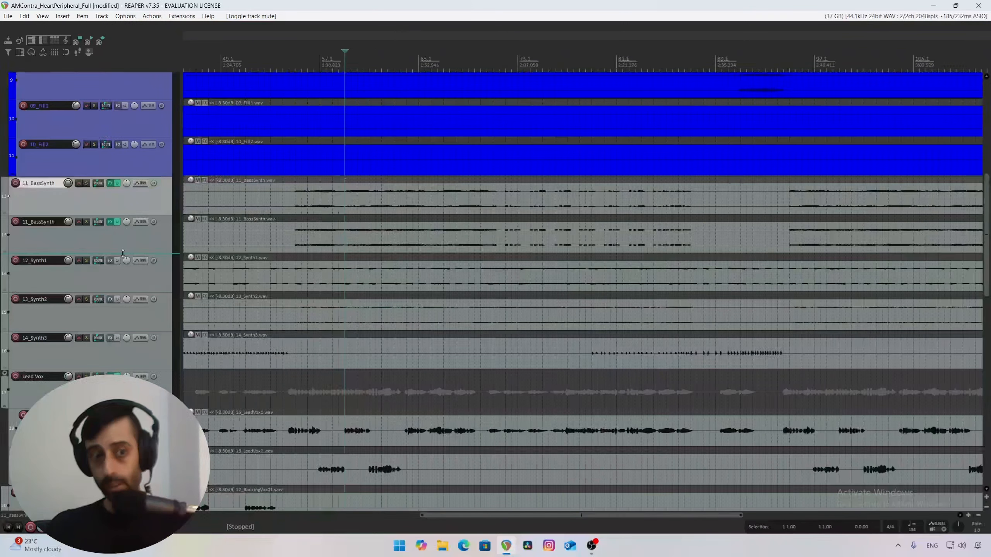
{"action": "left_click", "coordinate": [118, 244]}
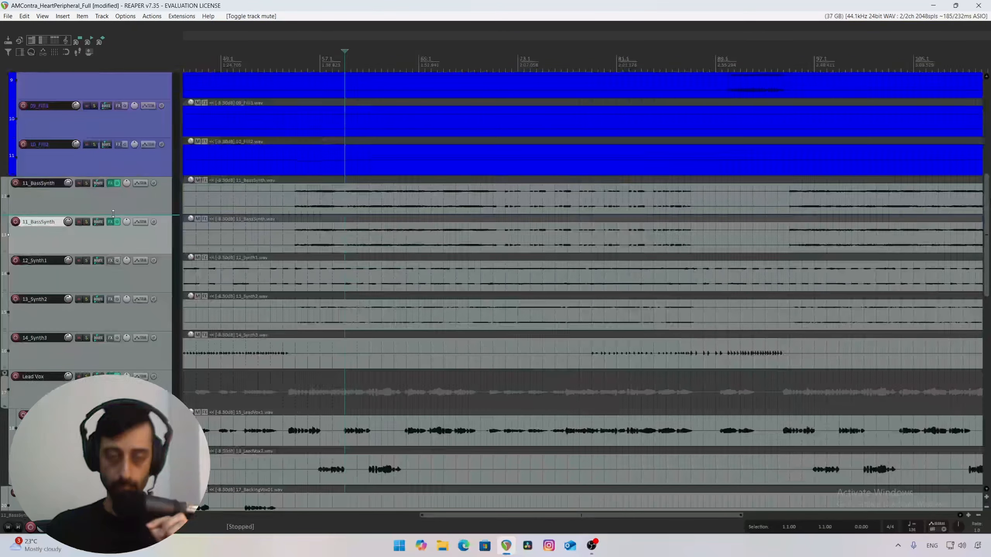
{"action": "left_click", "coordinate": [113, 202]}
{"action": "left_click", "coordinate": [113, 244]}
{"action": "left_click", "coordinate": [118, 203]}
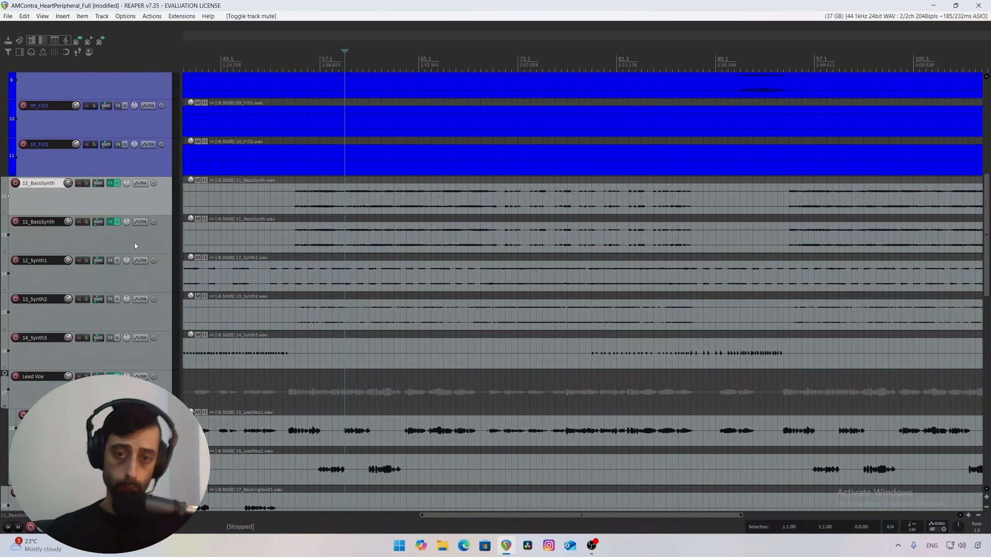
Review the original 11_BassSynth's FX chain, close it and select the duplicate track.
{"action": "left_click", "coordinate": [110, 183]}
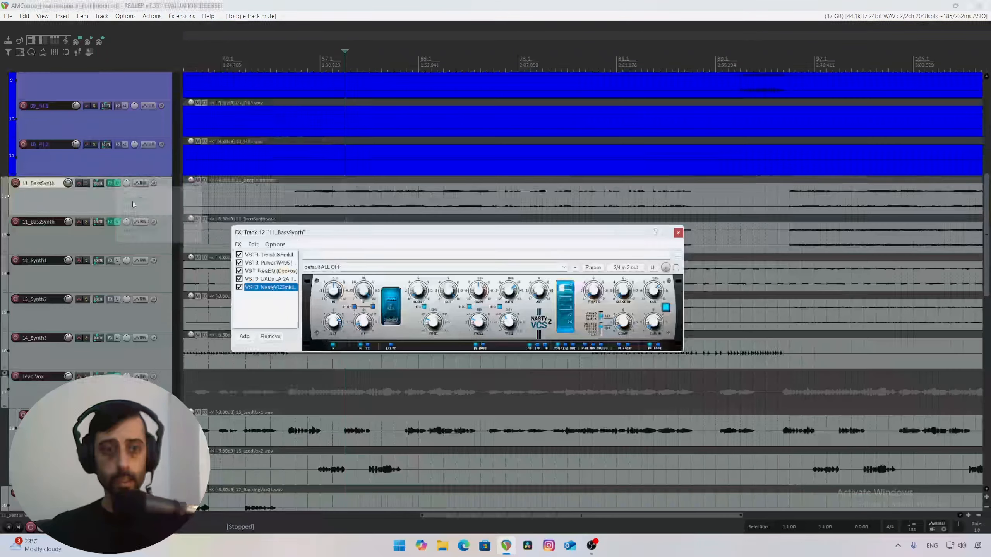
{"action": "left_click", "coordinate": [678, 233]}
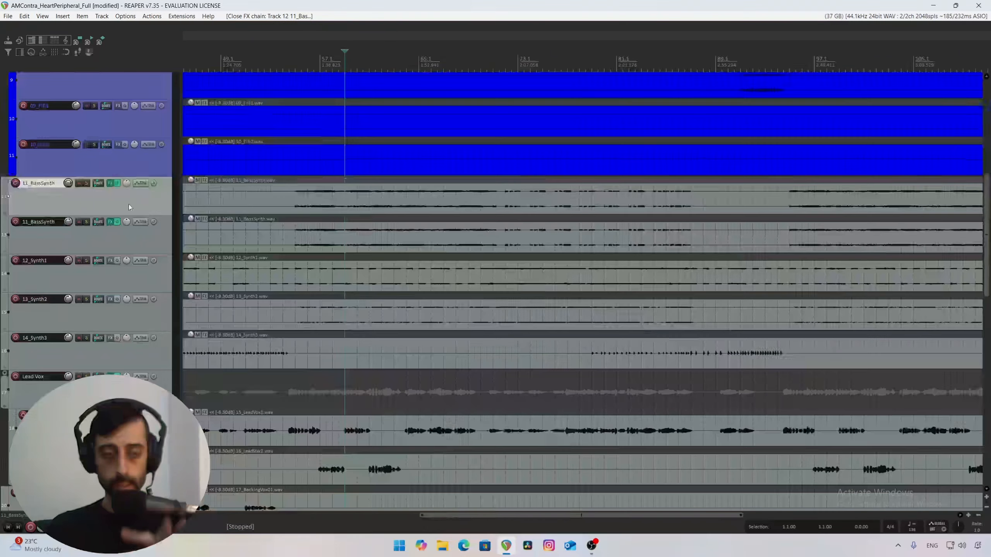
{"action": "left_click", "coordinate": [129, 242]}
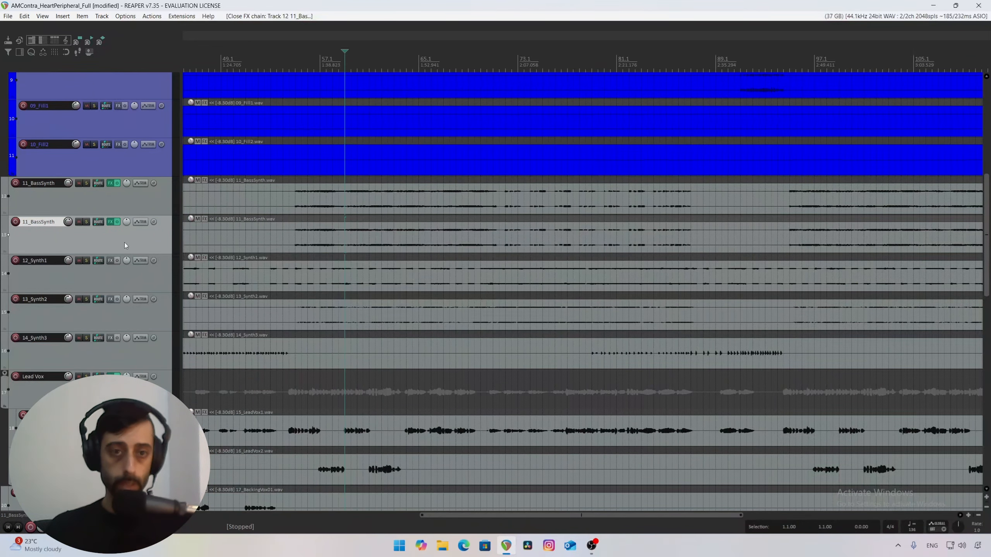